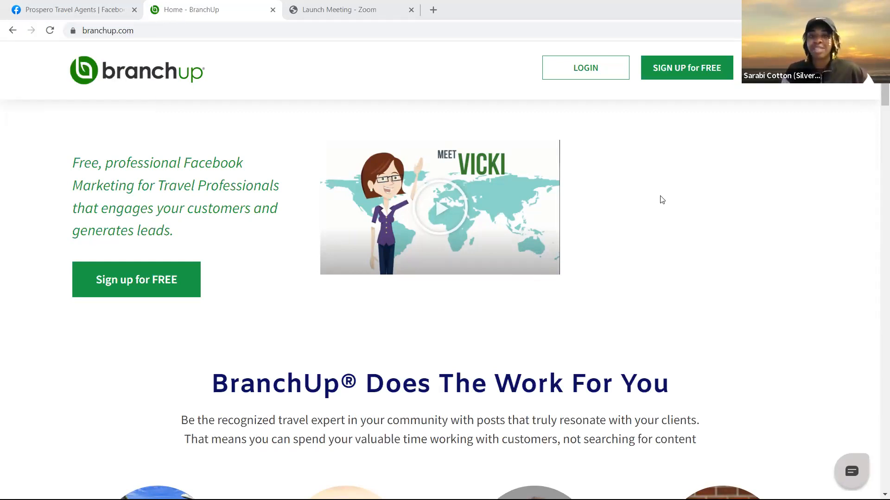
# Follow SIGN UP for FREE on branchup.com to open the BranchUp log-in page in a new tab
pyautogui.click(672, 71)
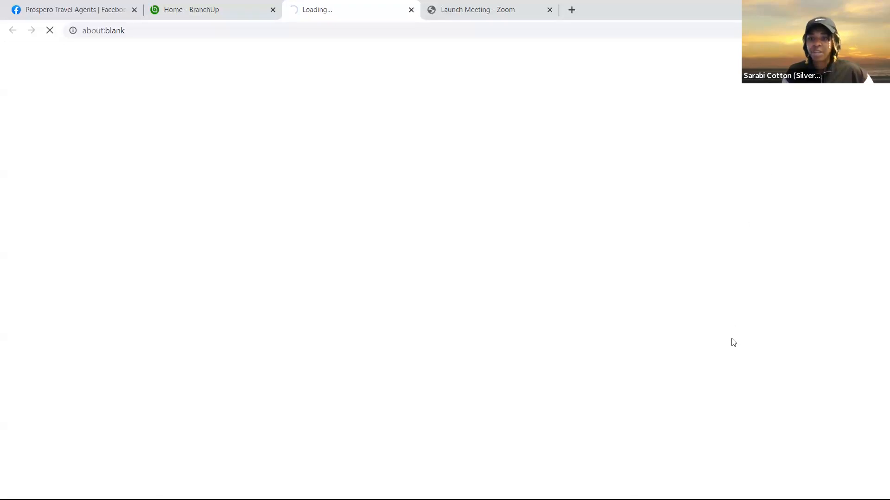
pyautogui.click(737, 249)
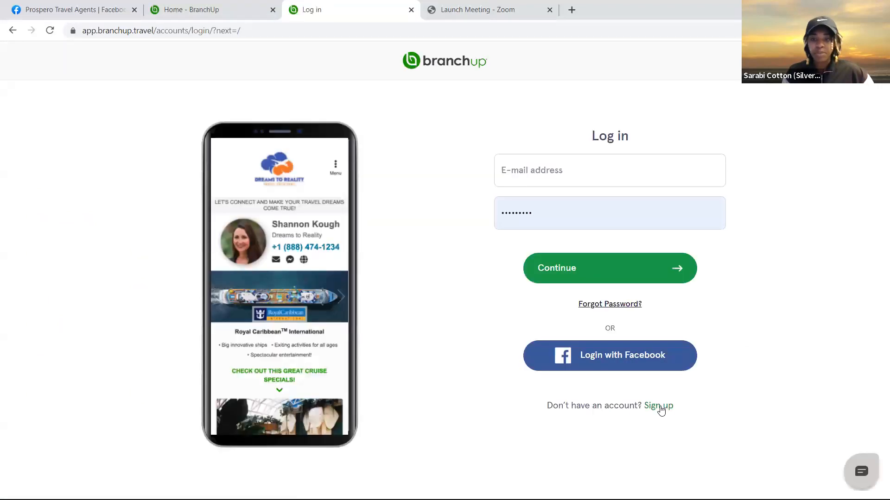
# Open the new-account form and enter the agent's first name, last name and e-mail address
pyautogui.click(659, 407)
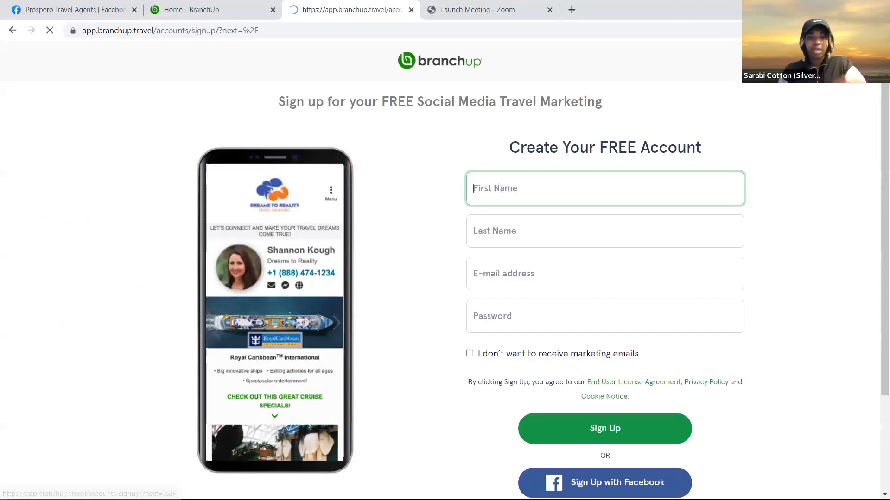
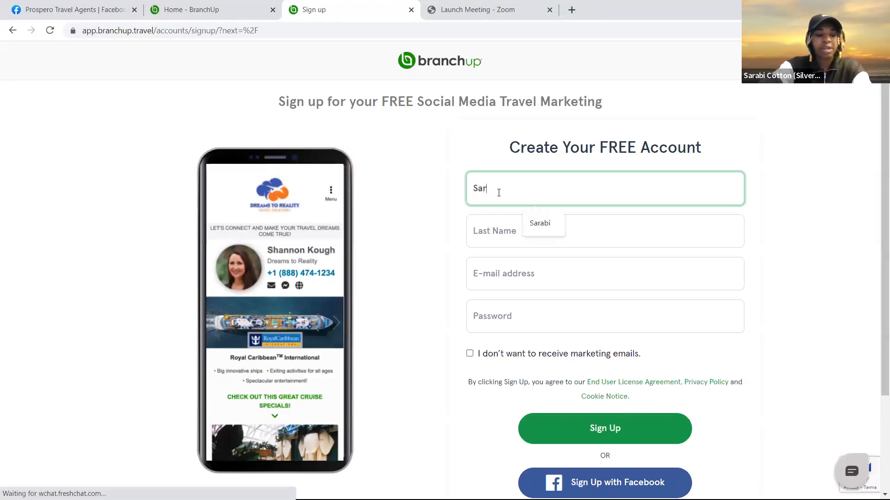
pyautogui.click(479, 234)
pyautogui.press('Down')
pyautogui.press('Down')
pyautogui.click(506, 275)
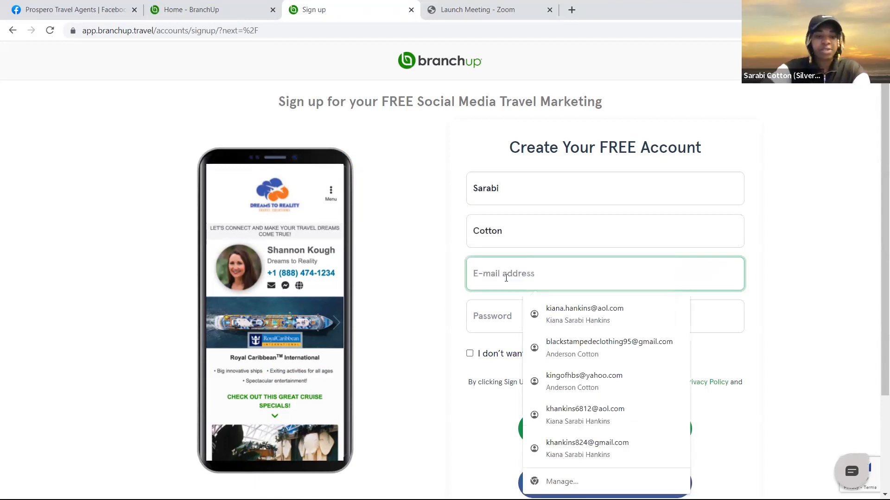
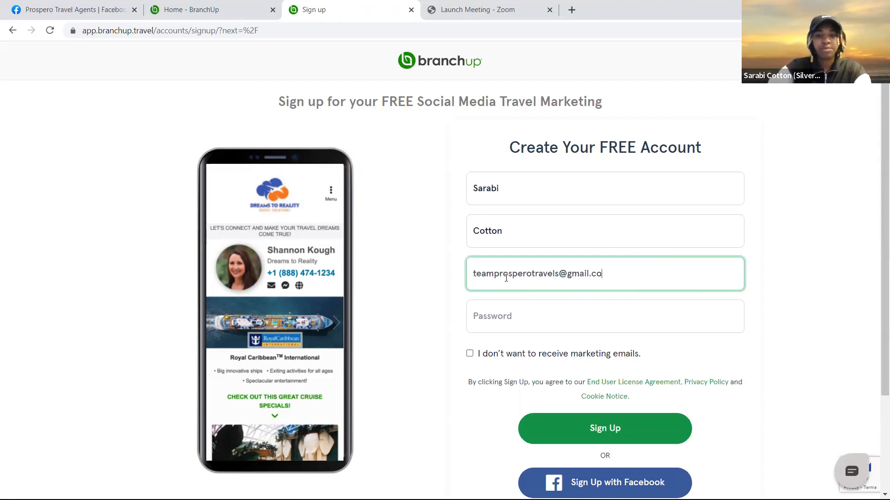
# Enter the account password, submit, and go home from the 403 error to the welcome page
pyautogui.click(499, 324)
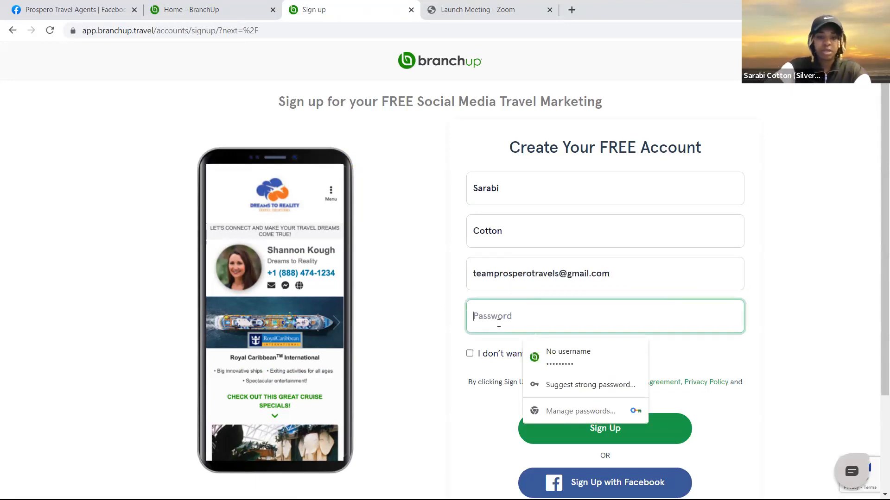
pyautogui.write('•')
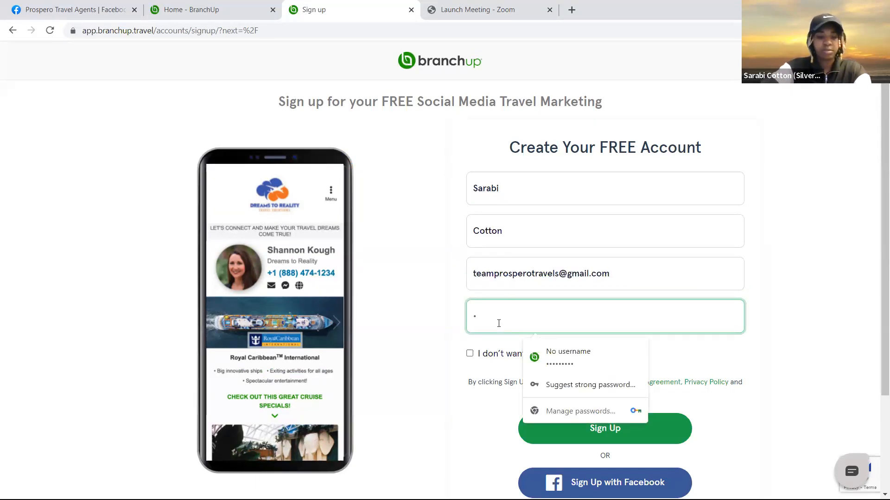
pyautogui.write('••••')
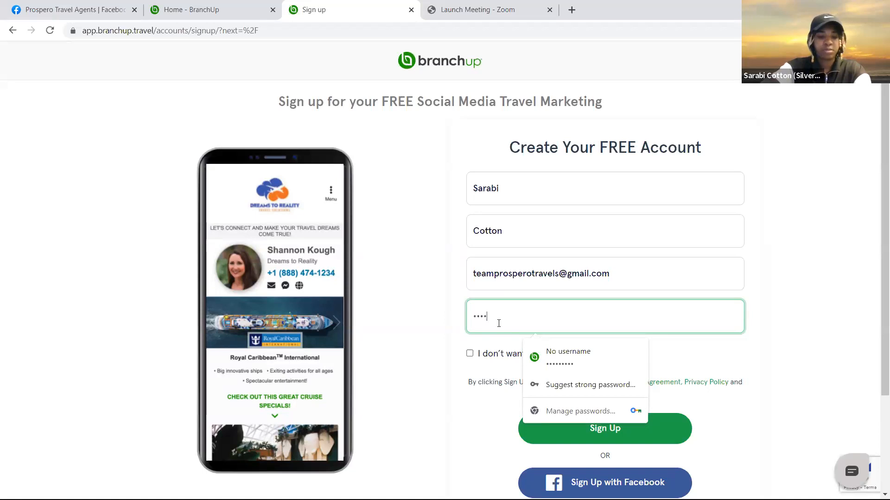
pyautogui.write('•••')
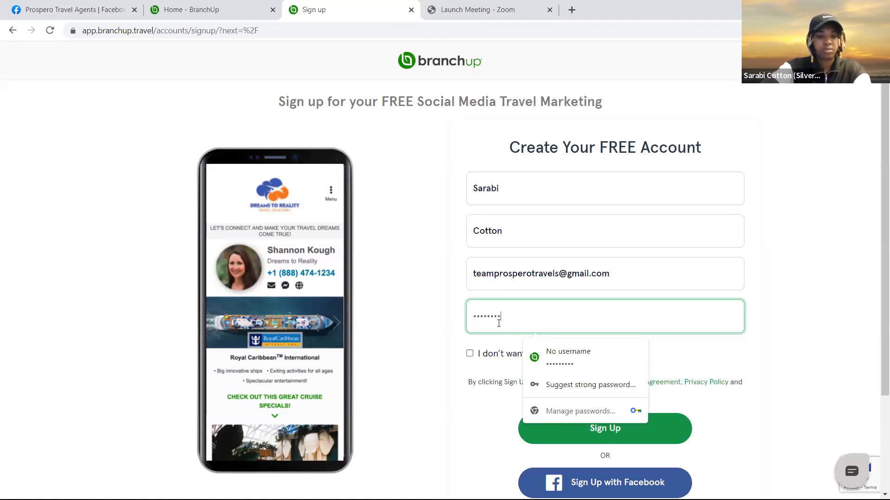
pyautogui.write('•')
pyautogui.click(418, 393)
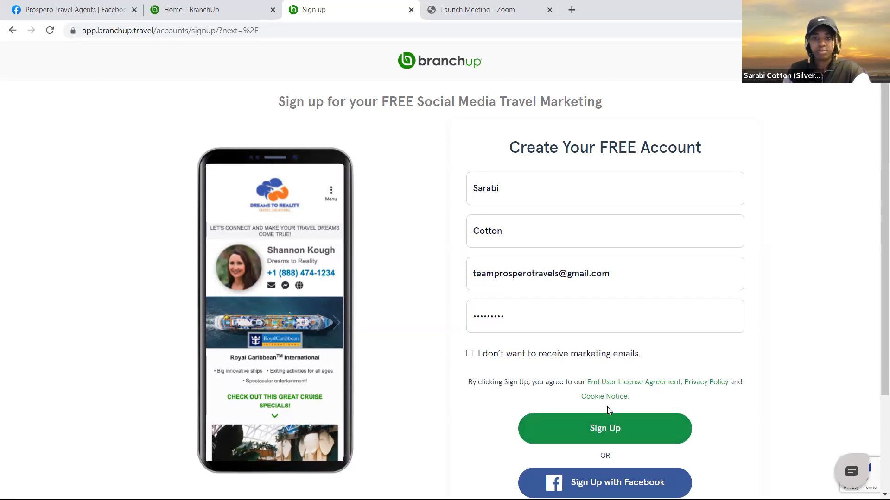
pyautogui.scroll(-3, 720, 417)
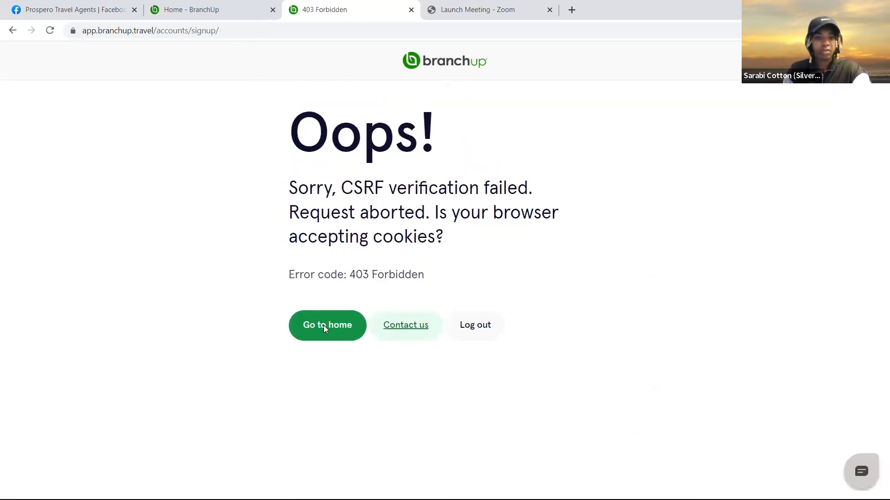
pyautogui.click(344, 312)
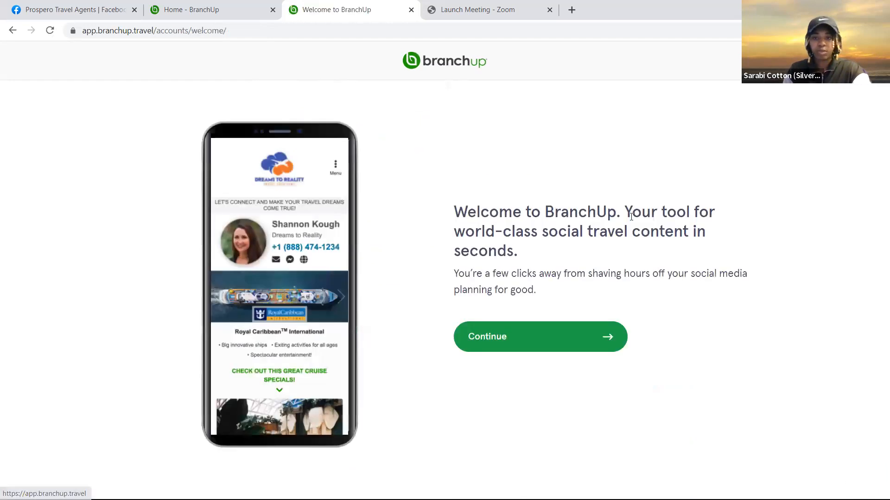
# Start the agency profile and describe the business as Home based Agent
pyautogui.click(536, 338)
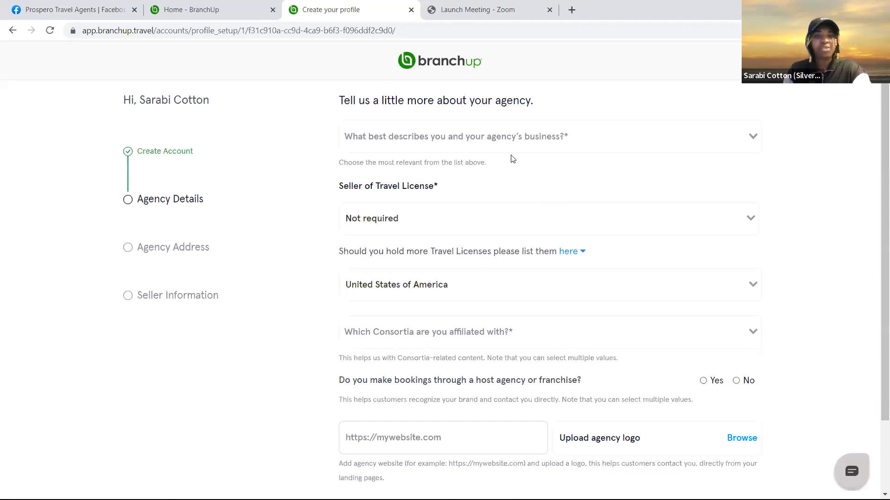
pyautogui.scroll(-2, 538, 360)
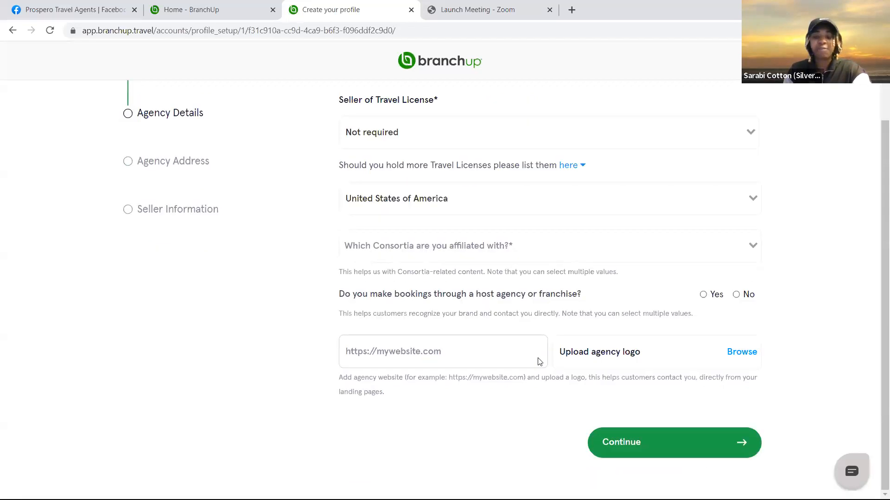
pyautogui.scroll(2, 538, 361)
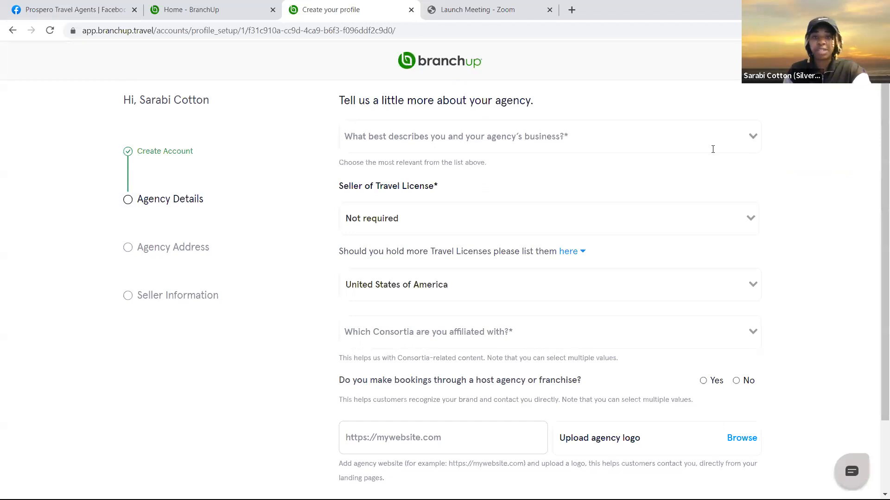
pyautogui.click(447, 145)
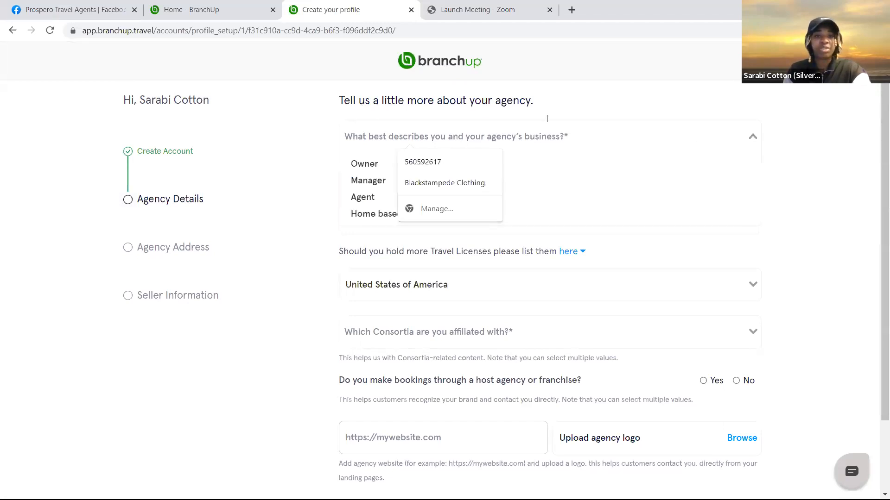
pyautogui.click(289, 153)
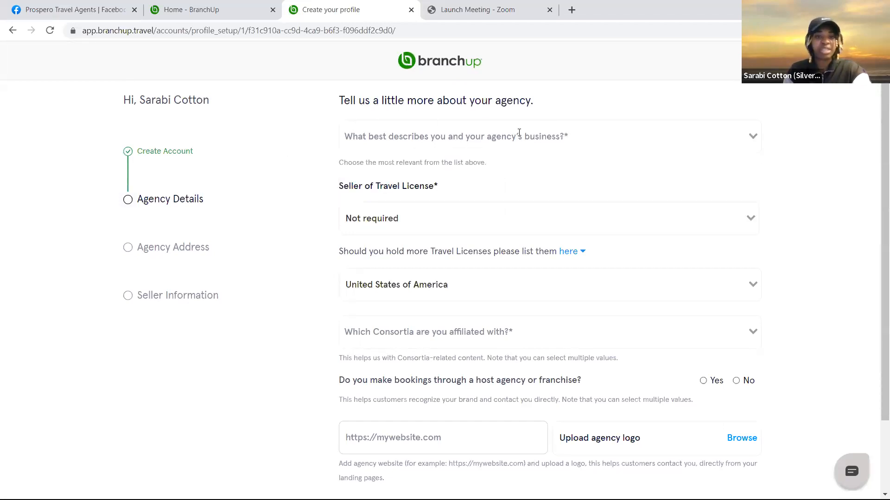
pyautogui.click(751, 138)
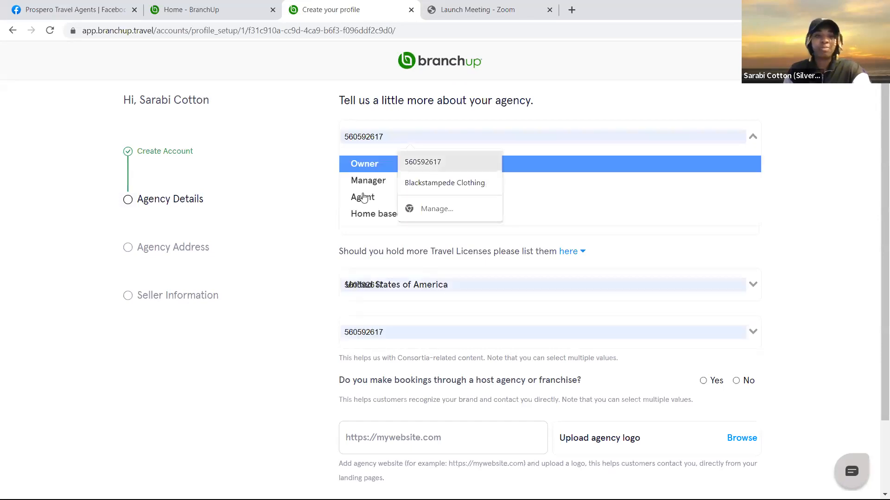
pyautogui.click(357, 213)
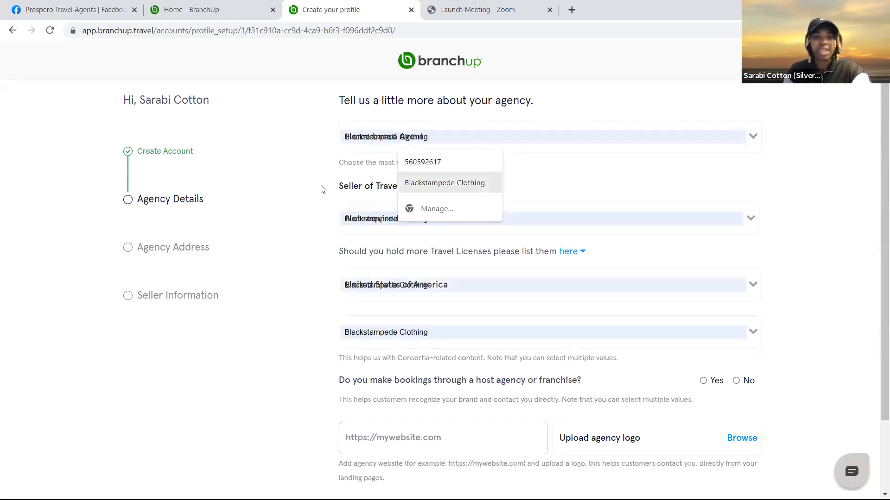
# Choose CST # as the Seller of Travel License type and open a new browser tab
pyautogui.click(751, 218)
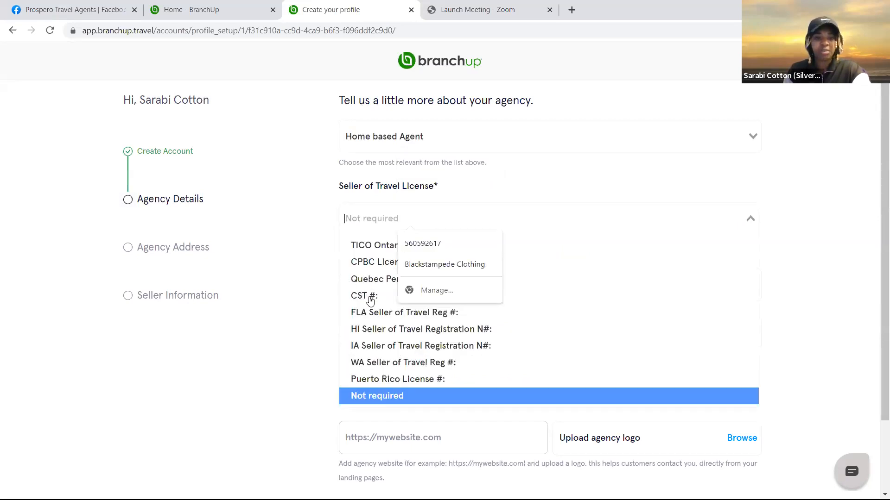
pyautogui.click(532, 296)
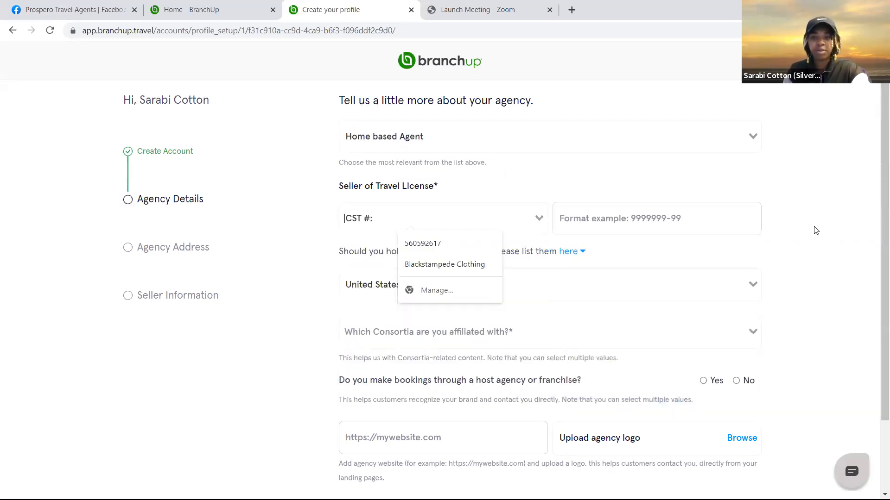
pyautogui.click(806, 226)
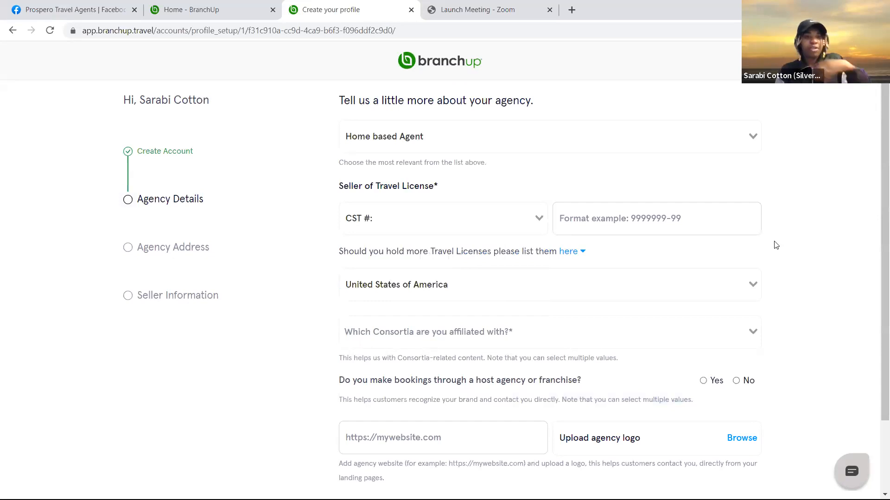
pyautogui.click(571, 10)
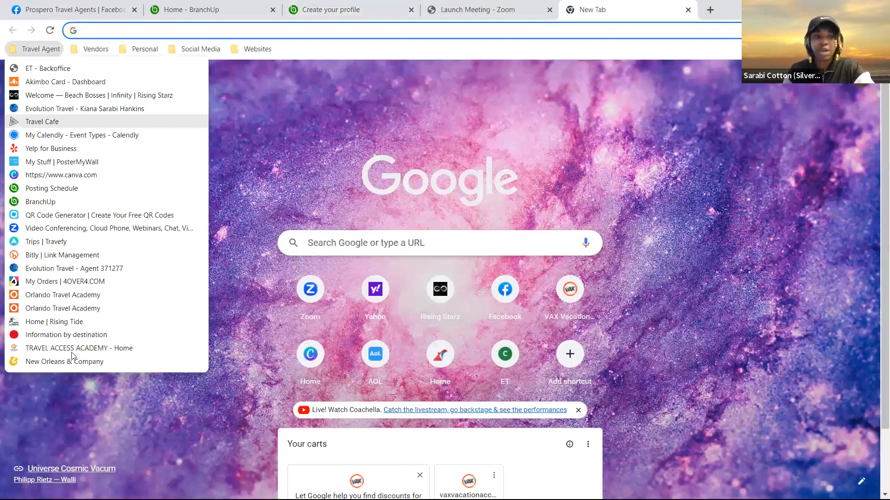
# Copy CST number 2001330-10 from the Business Card Requirements page and return to BranchUp
pyautogui.moveTo(73, 356)
pyautogui.moveTo(69, 374)
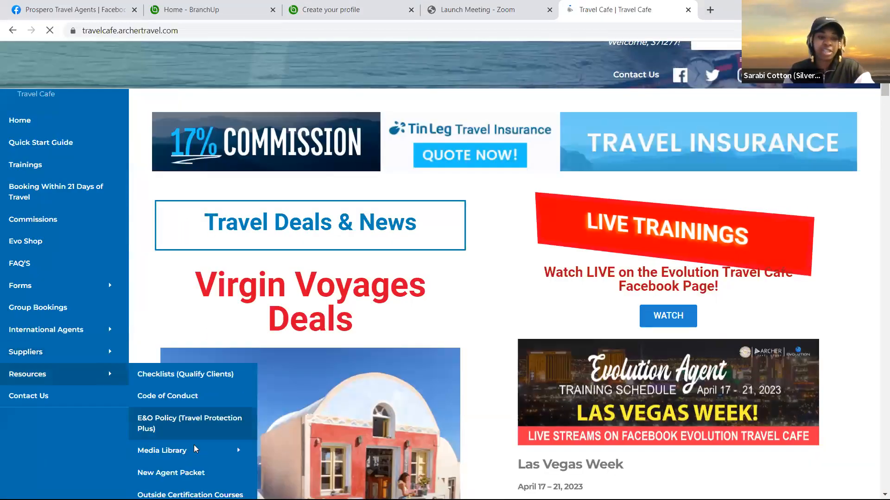
pyautogui.moveTo(195, 450)
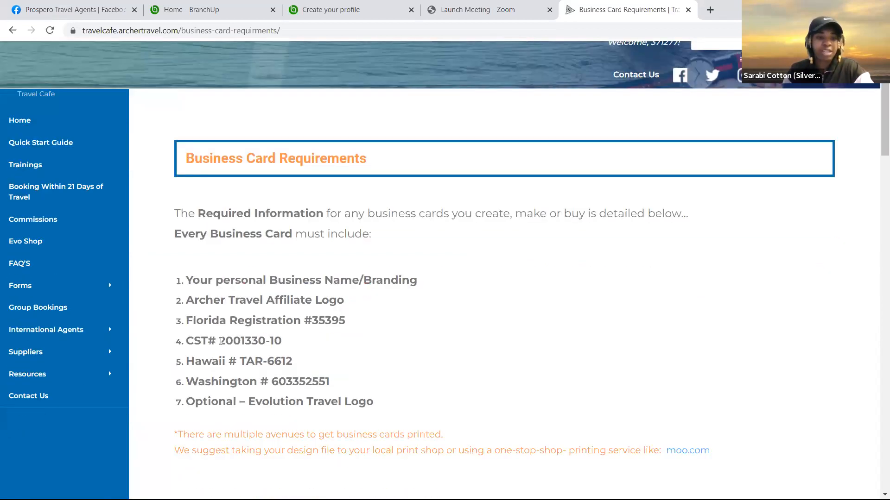
pyautogui.moveTo(222, 341); pyautogui.dragTo(306, 342)
pyautogui.rightClick(254, 344)
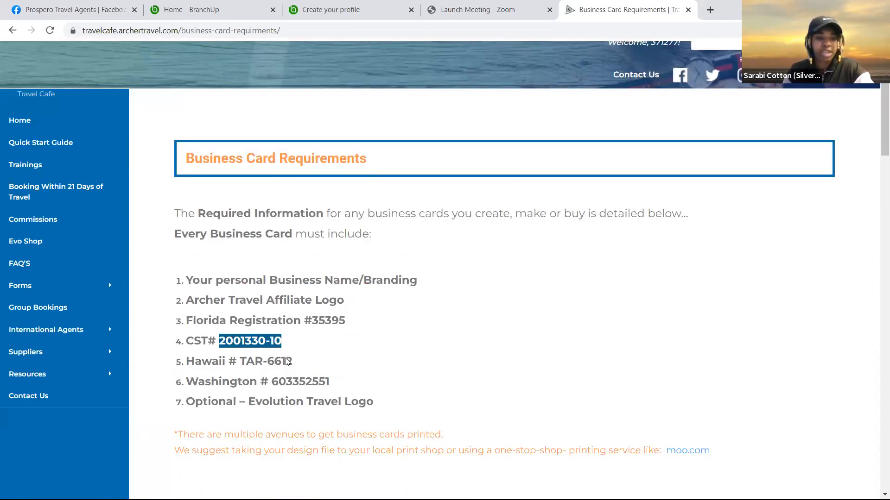
pyautogui.click(286, 355)
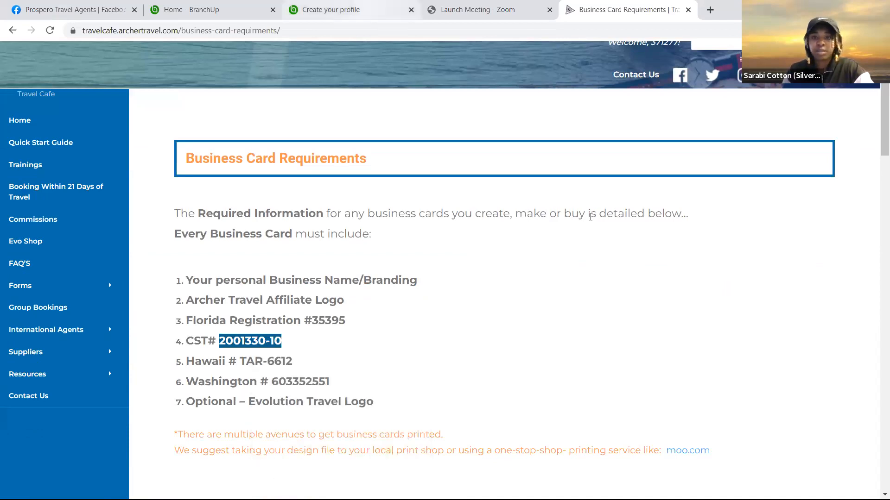
pyautogui.hotkey('ctrl', '3')
# Paste the copied CST number into the license number field
pyautogui.click(566, 219)
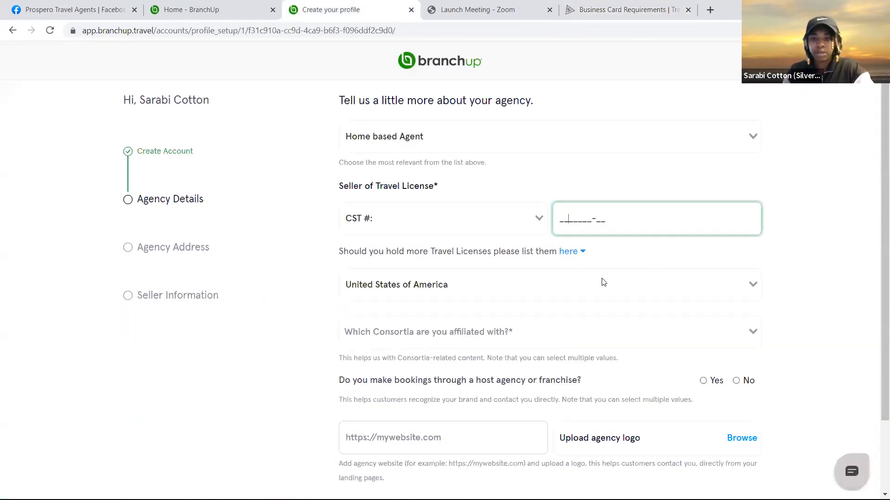
pyautogui.rightClick(568, 222)
pyautogui.click(596, 310)
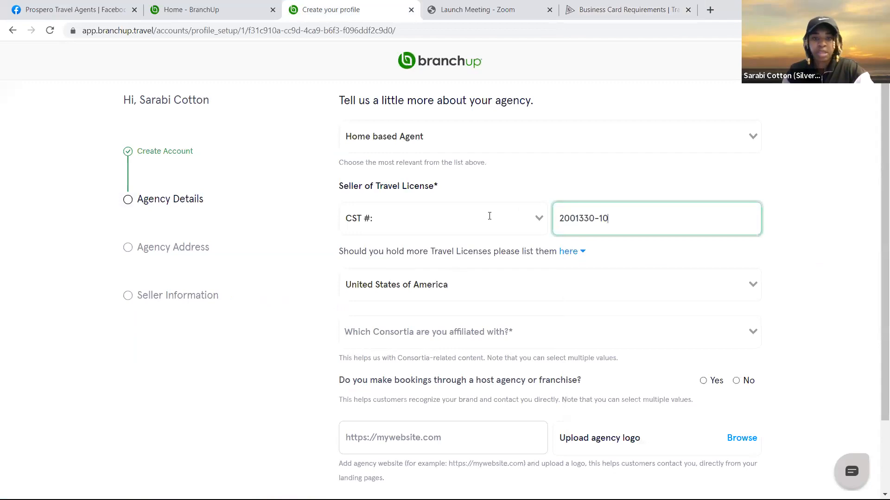
pyautogui.scroll(-1, 744, 197)
pyautogui.click(366, 254)
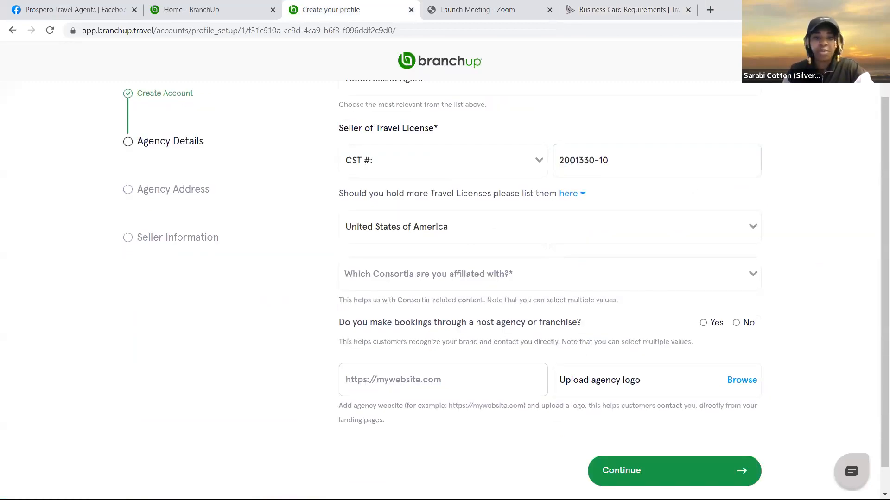
# Select Travel Leaders Network as the consortium
pyautogui.click(752, 275)
pyautogui.scroll(-2, 410, 427)
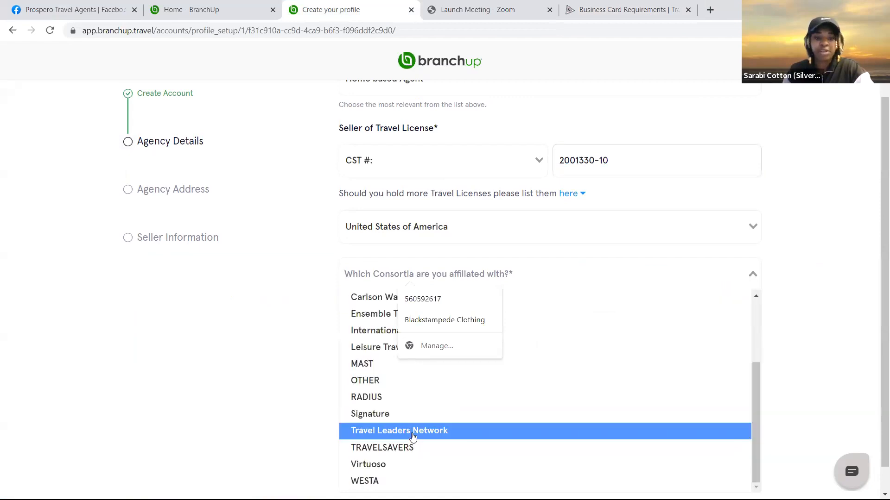
pyautogui.click(412, 433)
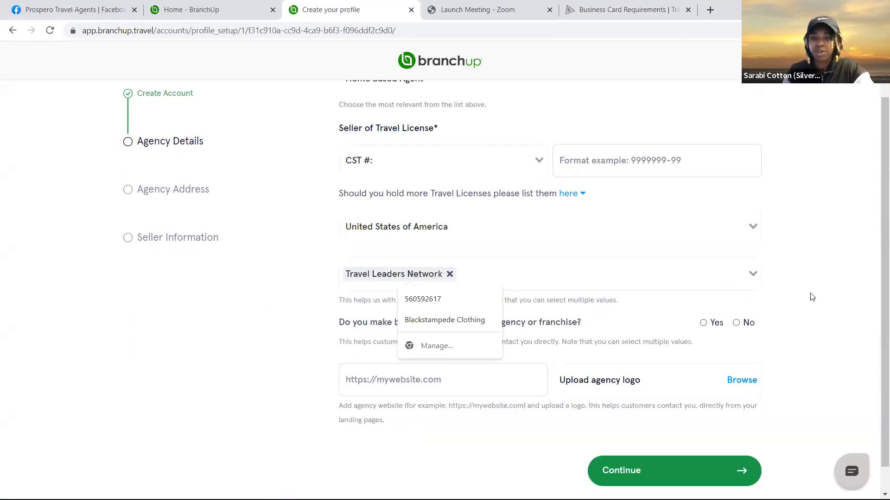
pyautogui.click(812, 308)
pyautogui.scroll(-1, 295, 305)
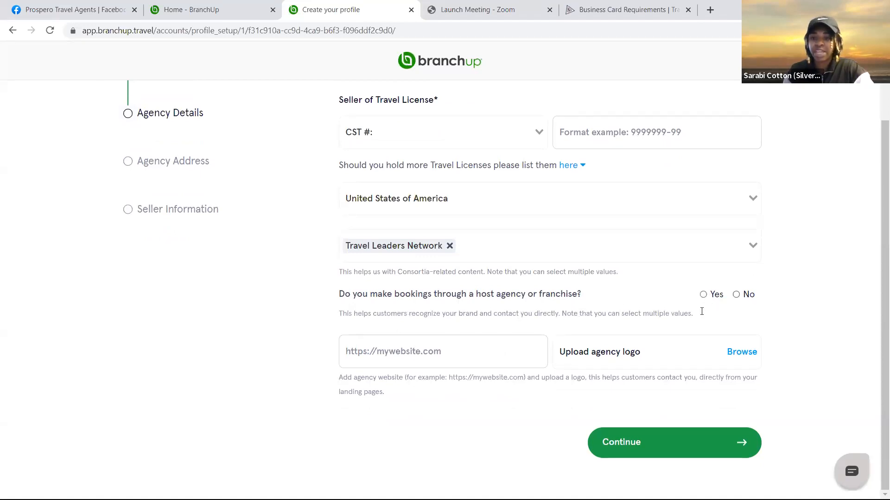
# Answer Yes to booking through a host agency and pick Archer Travel Group
pyautogui.click(704, 295)
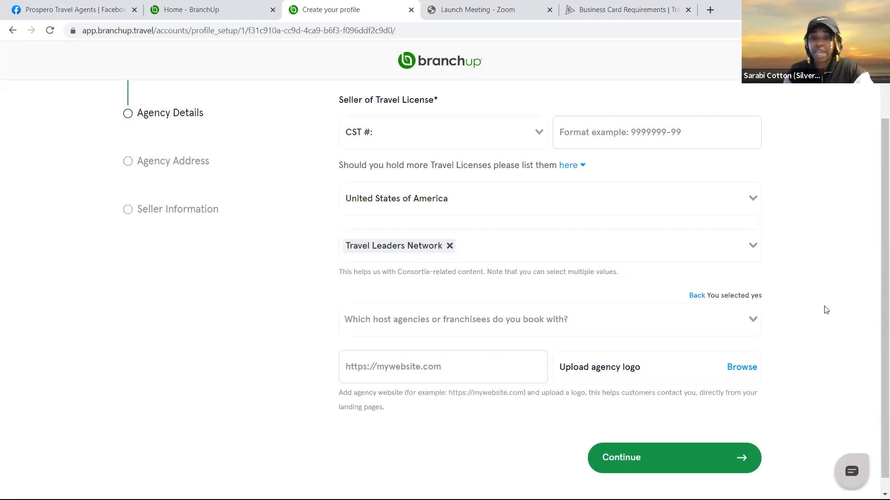
pyautogui.click(757, 320)
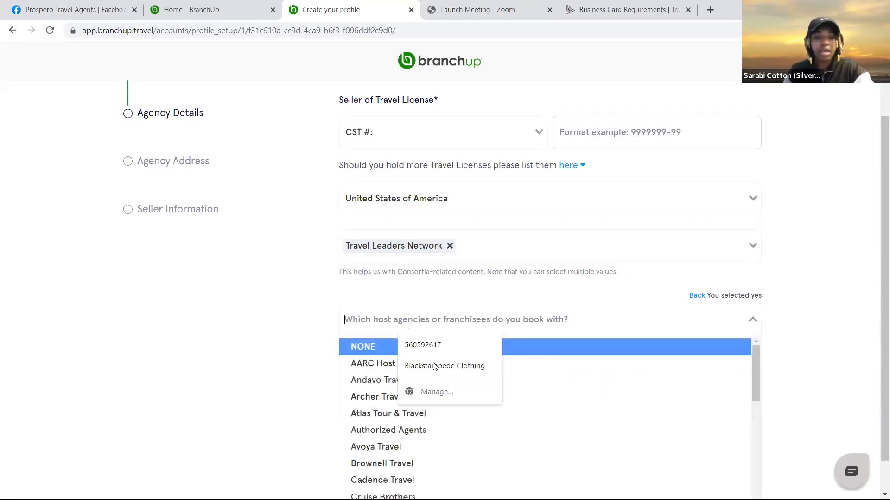
pyautogui.click(368, 395)
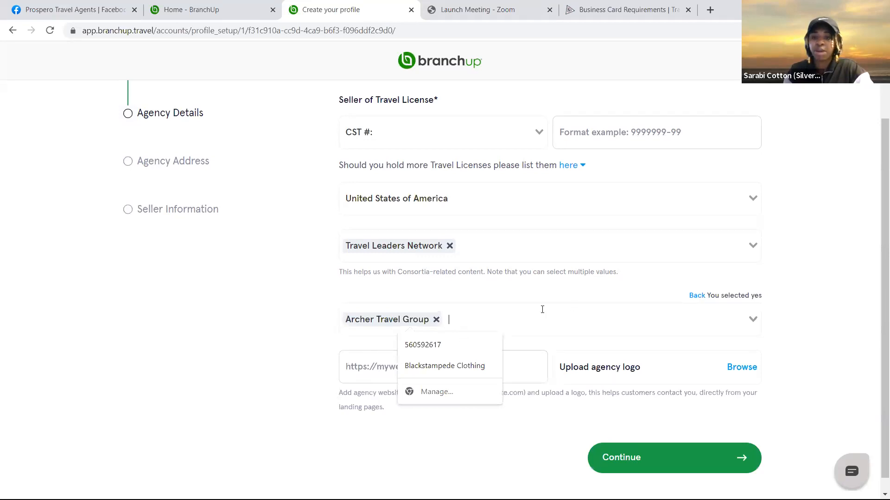
pyautogui.click(526, 295)
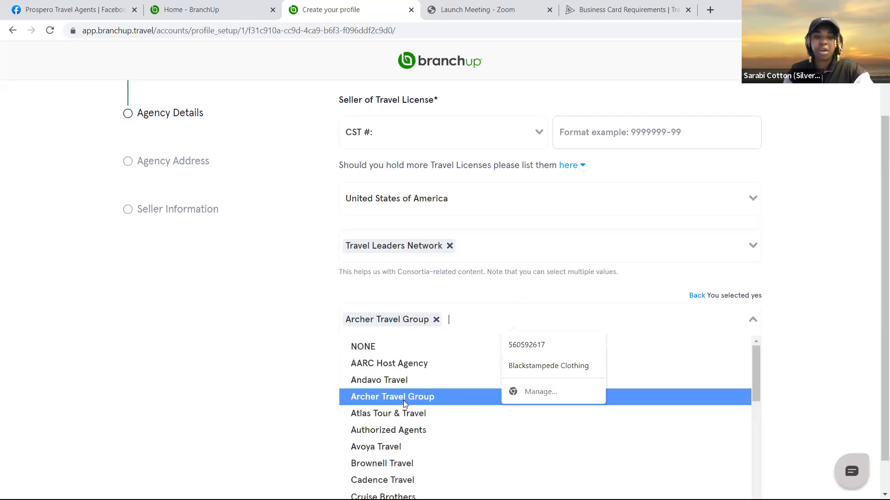
# Fill the agency website field with the saved evotravelagent.com address and start the logo upload
pyautogui.click(551, 335)
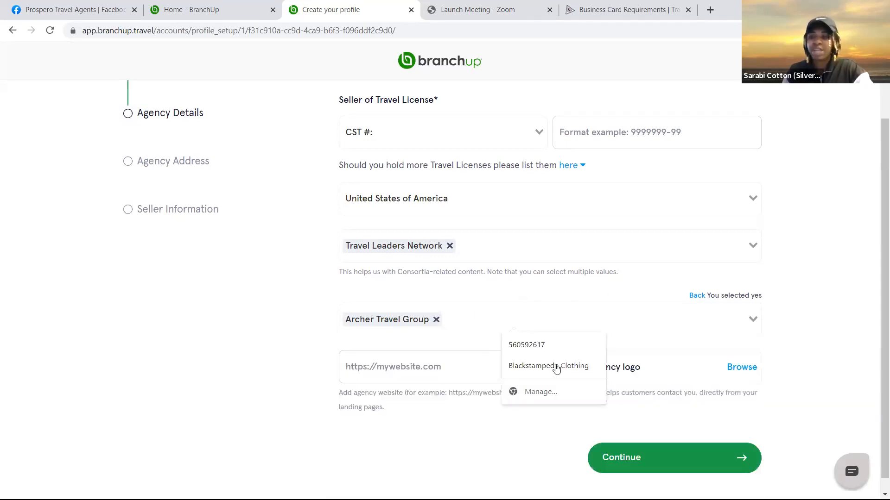
pyautogui.scroll(-1, 658, 316)
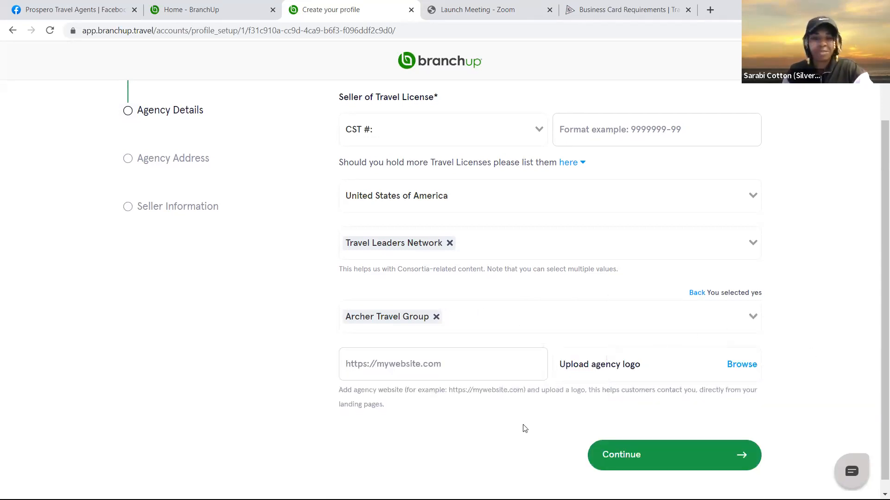
pyautogui.scroll(-1, 436, 371)
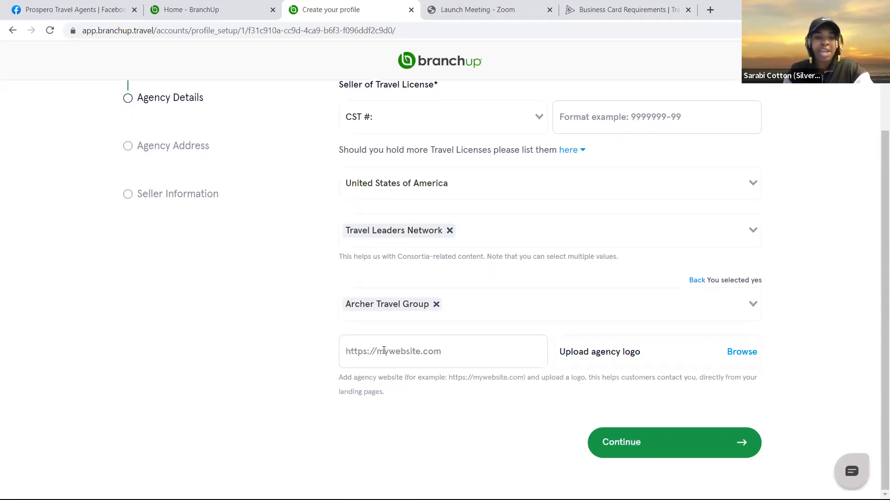
pyautogui.click(384, 351)
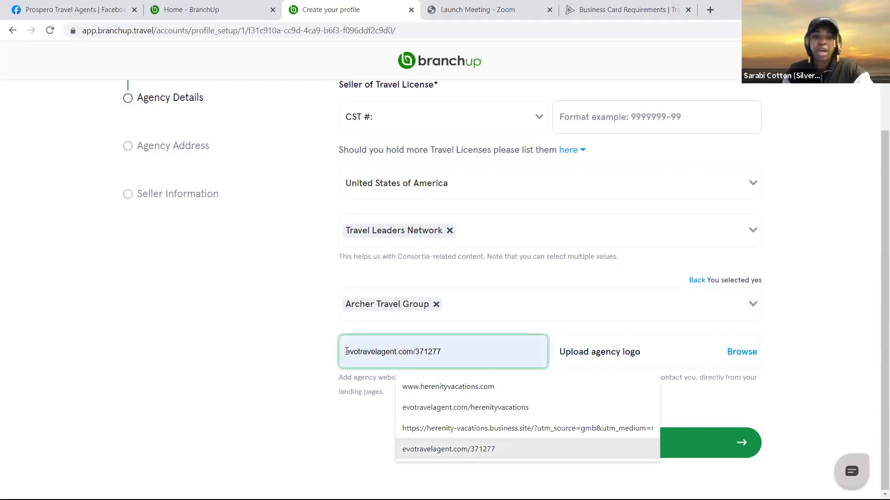
pyautogui.click(431, 449)
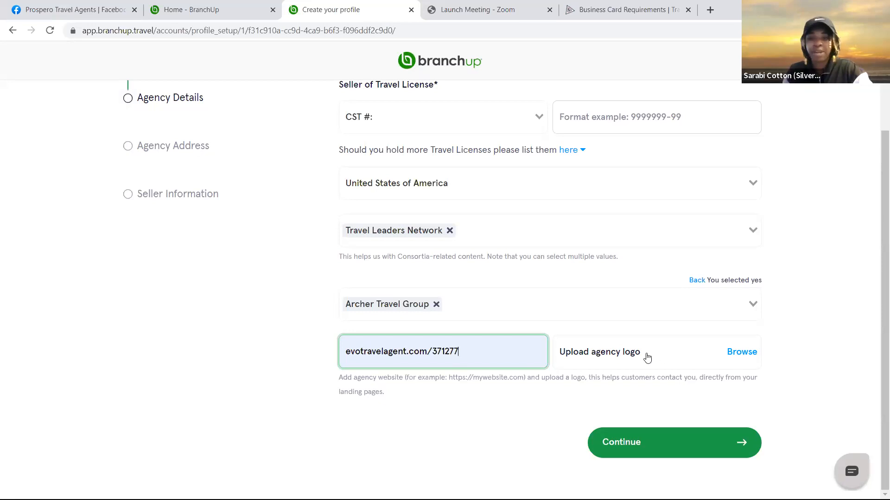
pyautogui.click(695, 353)
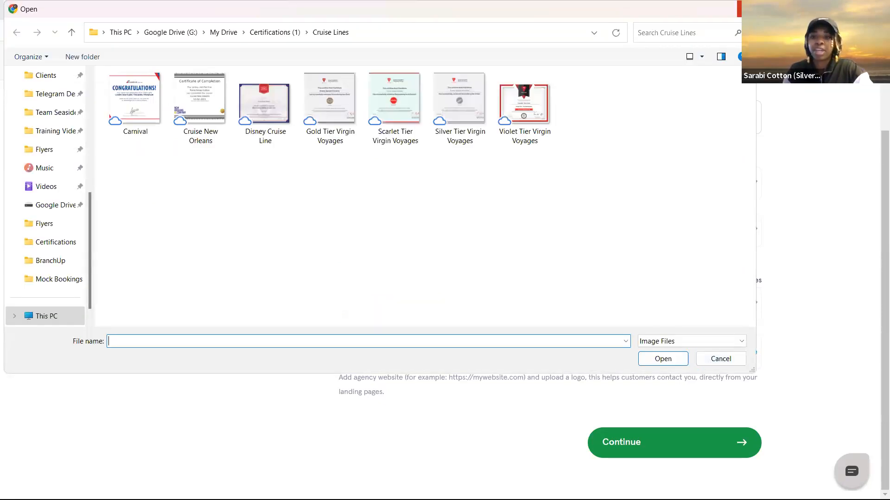
pyautogui.press('Escape')
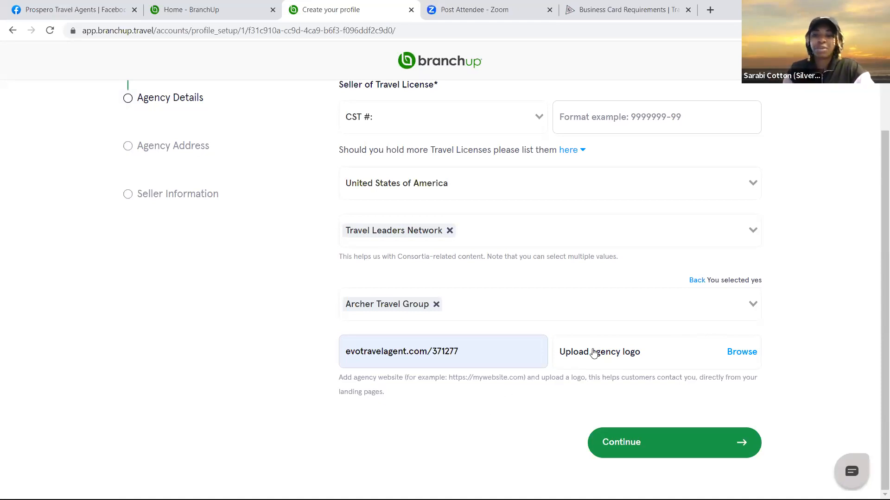
pyautogui.click(635, 446)
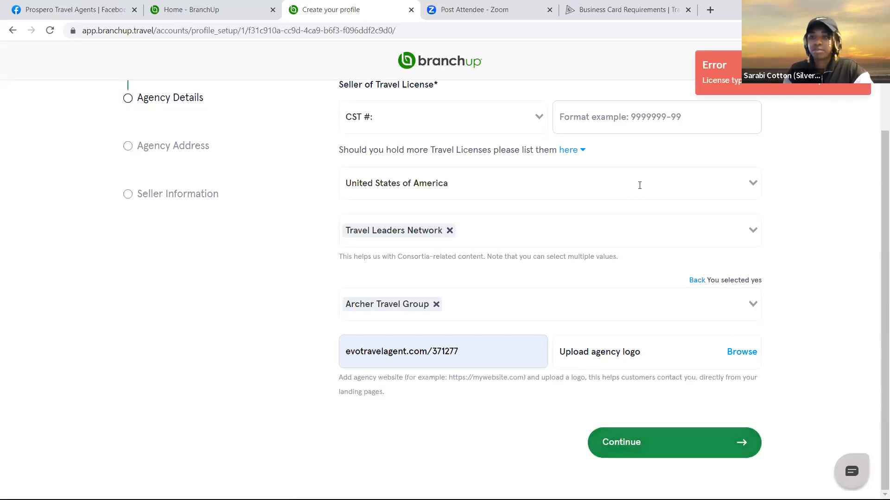
# Paste the CST number 2001330-10 back into the license field and resubmit the agency details
pyautogui.scroll(2, 637, 229)
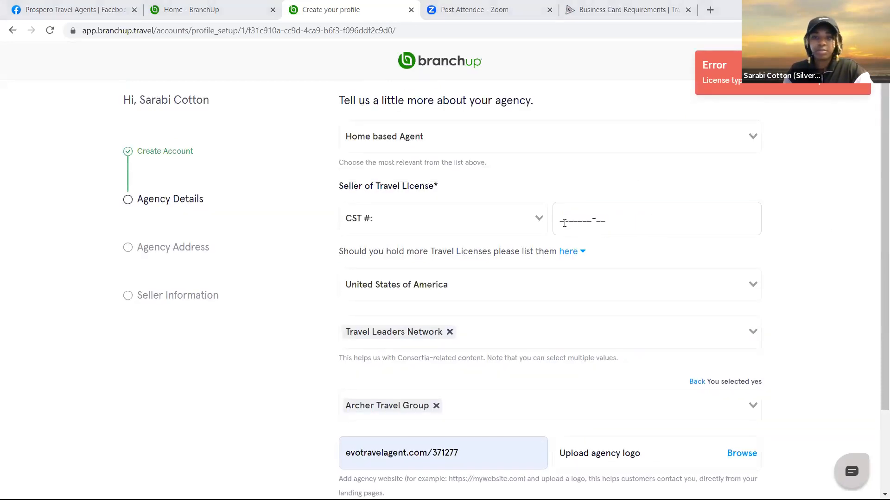
pyautogui.click(564, 220)
pyautogui.rightClick(564, 224)
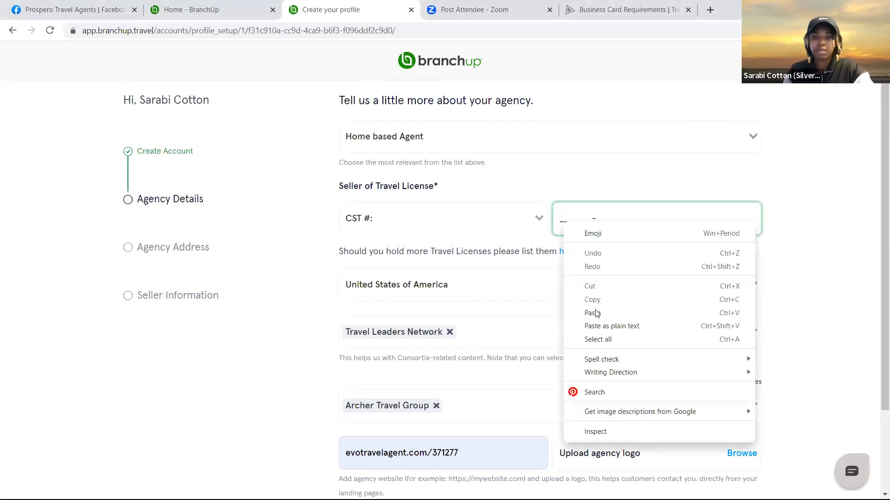
pyautogui.click(596, 314)
pyautogui.scroll(-2, 773, 349)
pyautogui.click(636, 444)
# Review the consortium and agency type selections on the profile form
pyautogui.scroll(2, 782, 335)
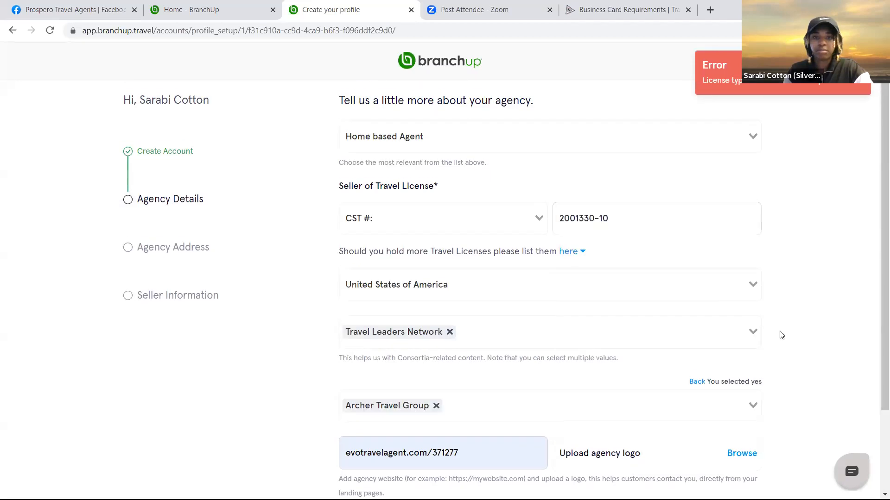
pyautogui.scroll(-2, 572, 245)
pyautogui.scroll(2, 635, 300)
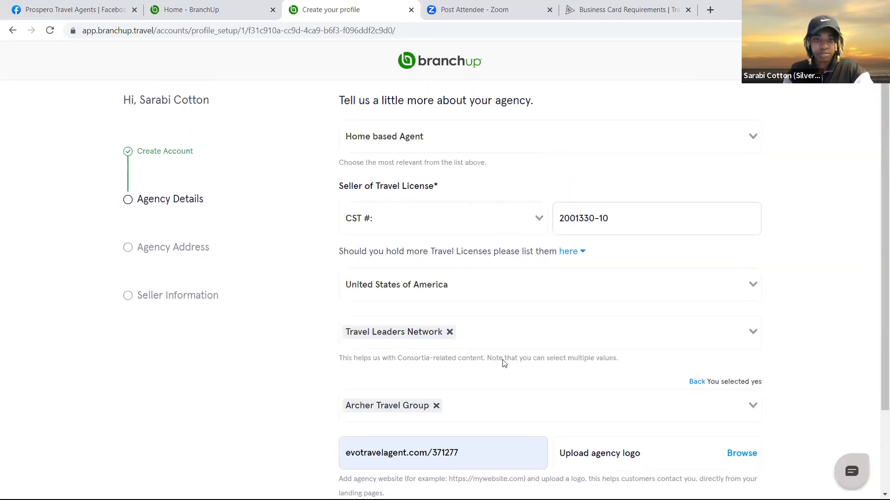
pyautogui.scroll(-2, 529, 369)
pyautogui.scroll(2, 529, 359)
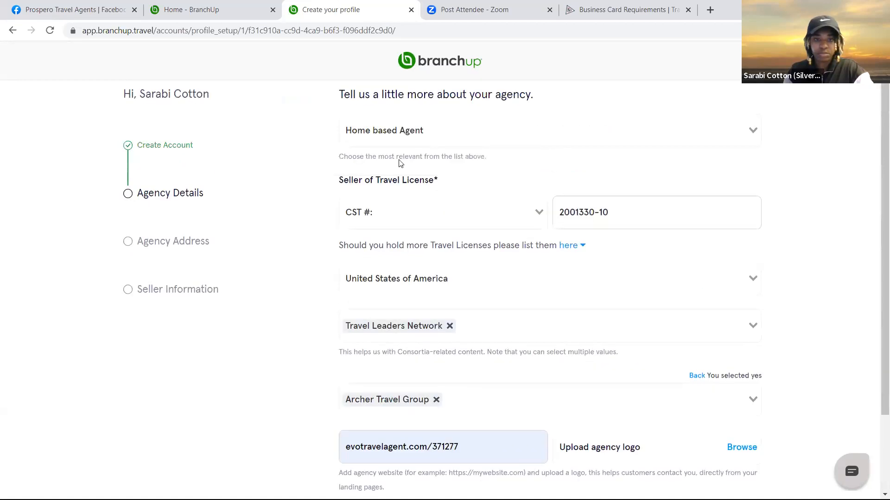
pyautogui.click(501, 335)
pyautogui.click(637, 253)
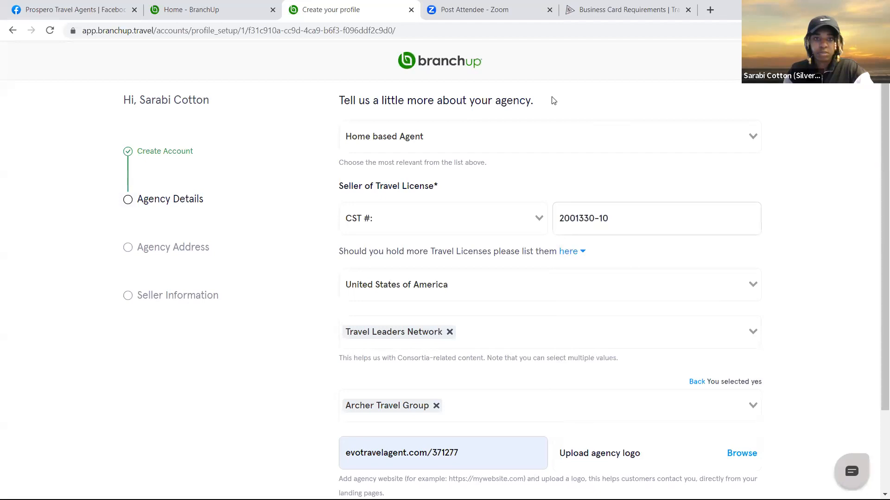
pyautogui.click(730, 134)
pyautogui.click(302, 209)
pyautogui.scroll(-2, 301, 208)
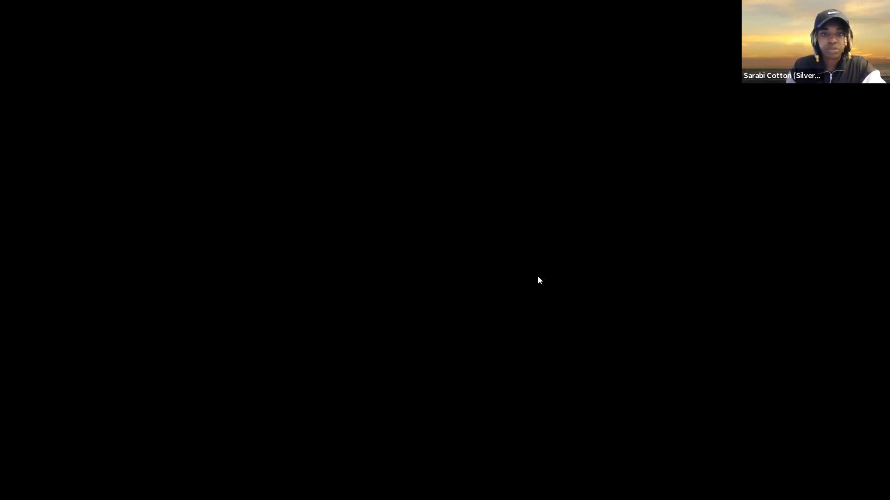
pyautogui.scroll(2, 524, 259)
pyautogui.scroll(1, 539, 259)
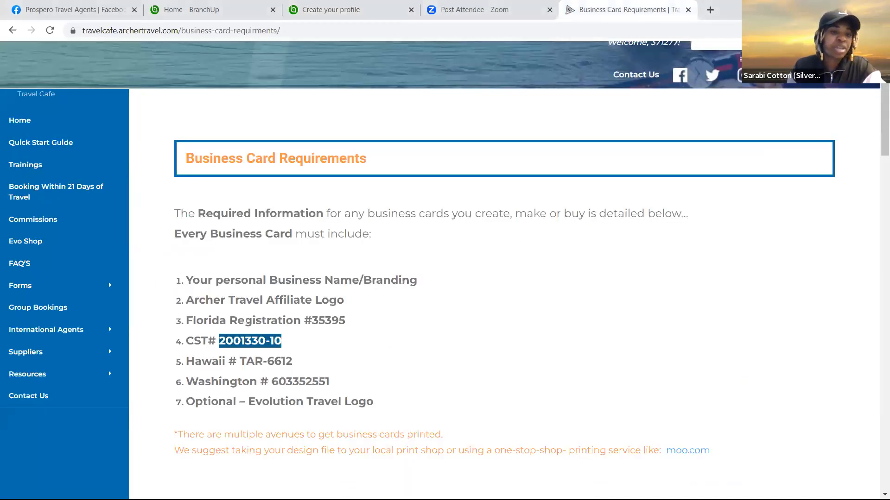
pyautogui.click(330, 10)
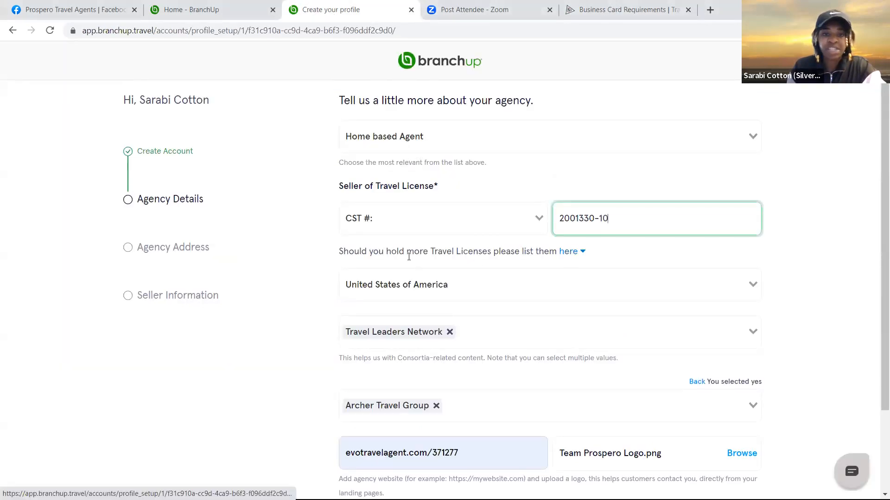
# Enter 'FL #39395 /' in the Seller of Travel License field
pyautogui.click(571, 252)
pyautogui.click(376, 288)
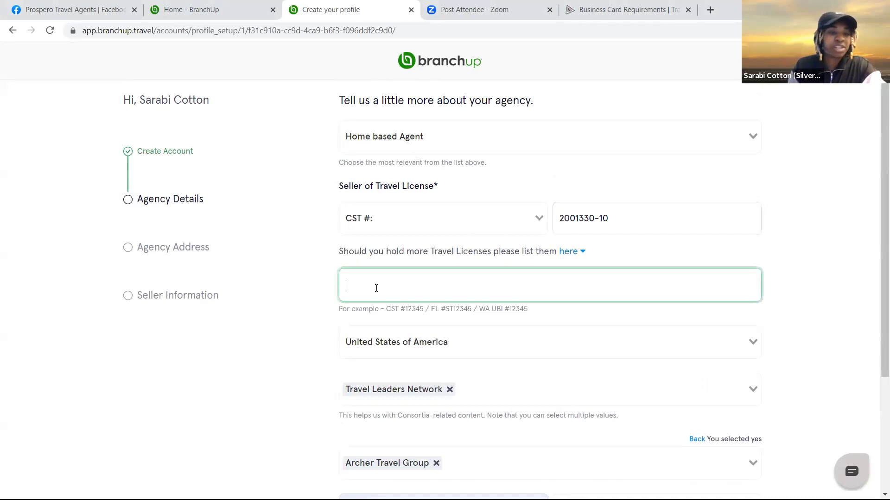
pyautogui.write('FL')
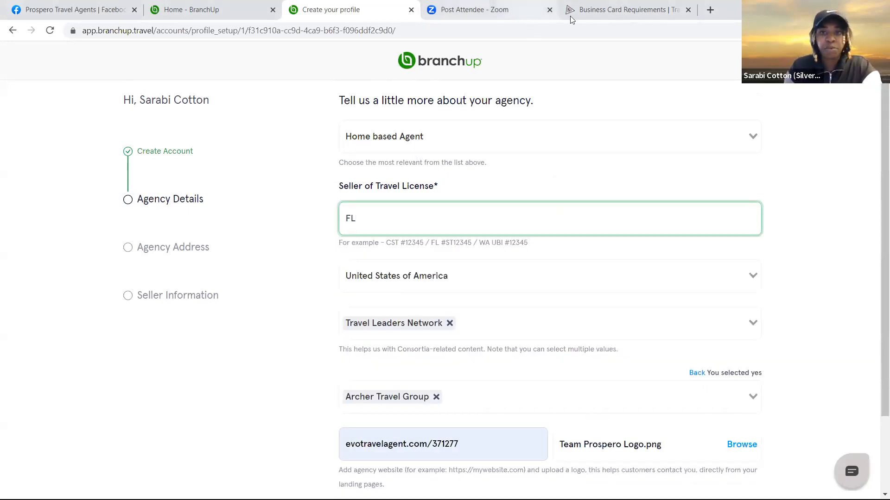
pyautogui.click(629, 10)
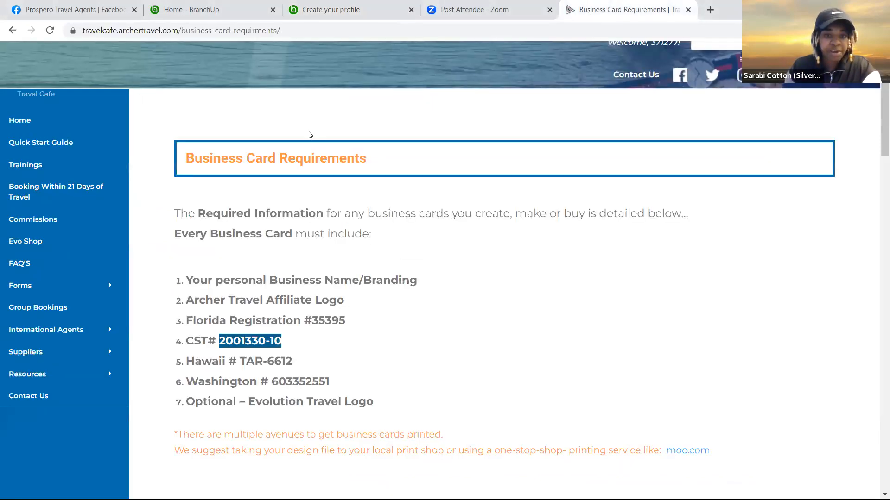
pyautogui.click(321, 10)
pyautogui.click(532, 232)
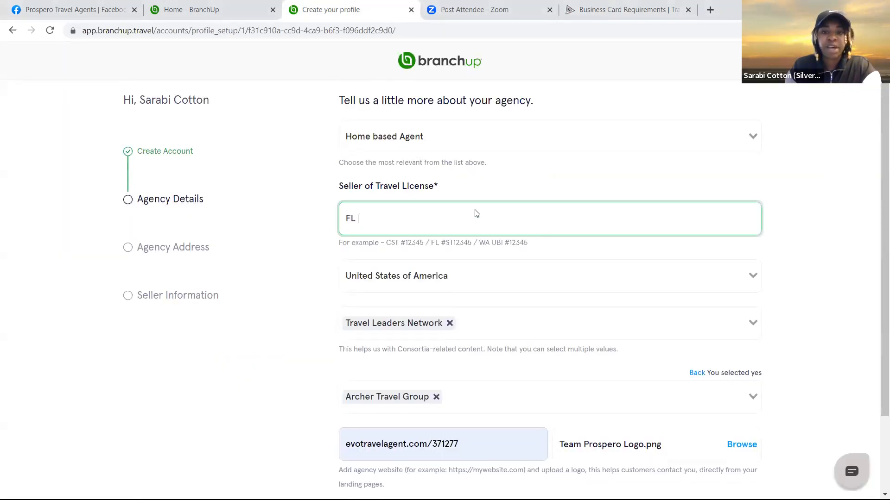
pyautogui.write('FL #39')
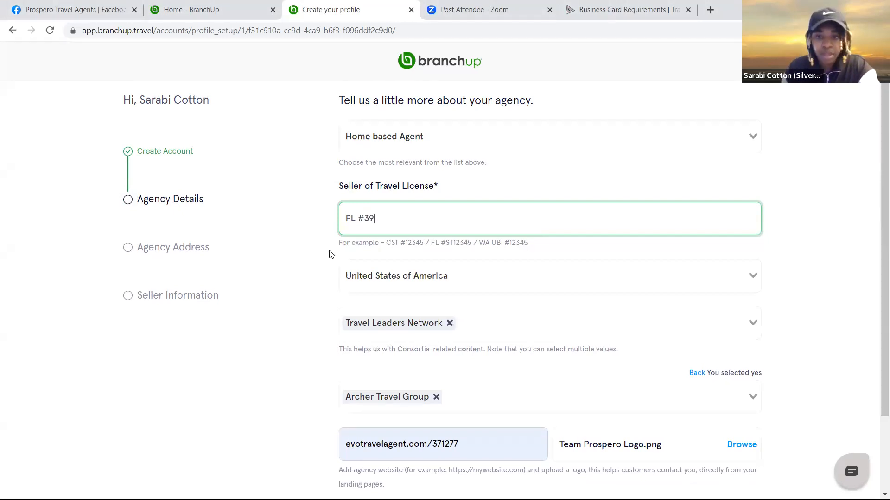
pyautogui.write('395')
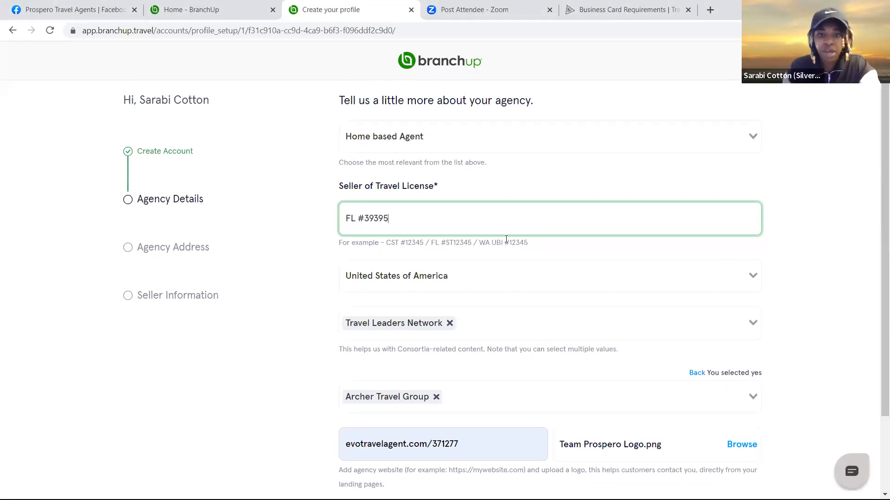
pyautogui.click(506, 239)
pyautogui.click(408, 218)
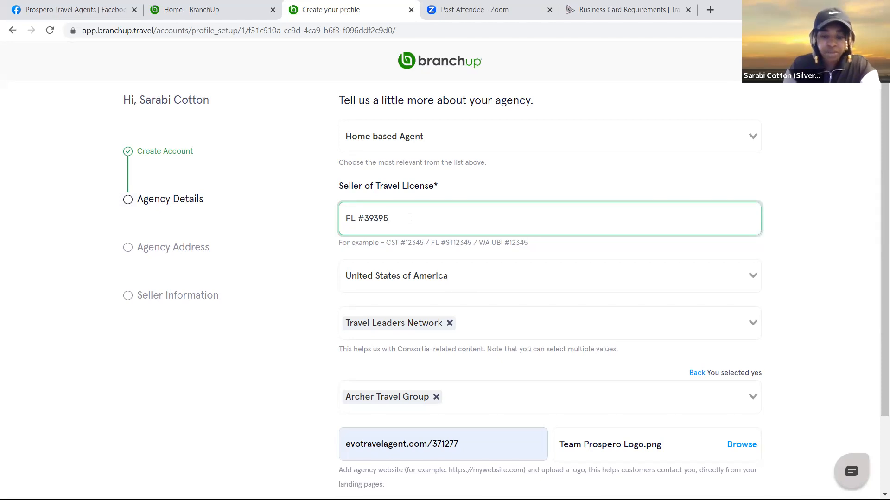
pyautogui.write('/')
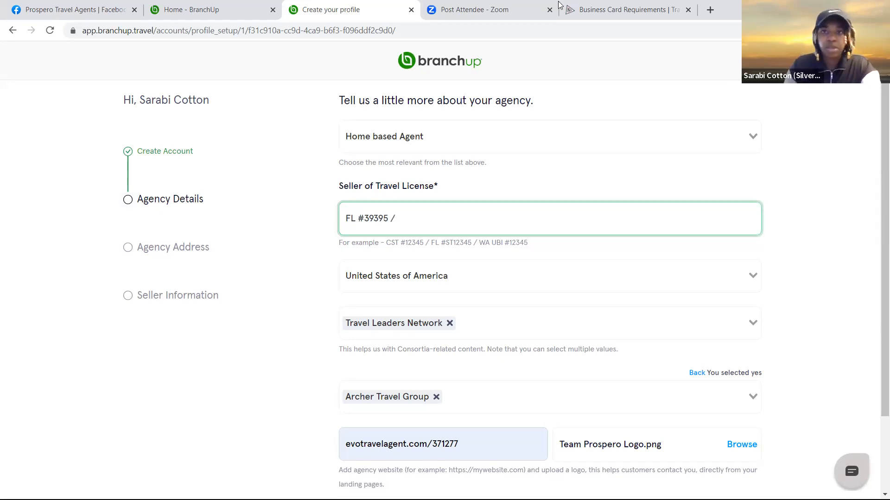
# Look up the Hawaii and Washington numbers on Business Card Requirements and begin typing the HI entry
pyautogui.click(629, 10)
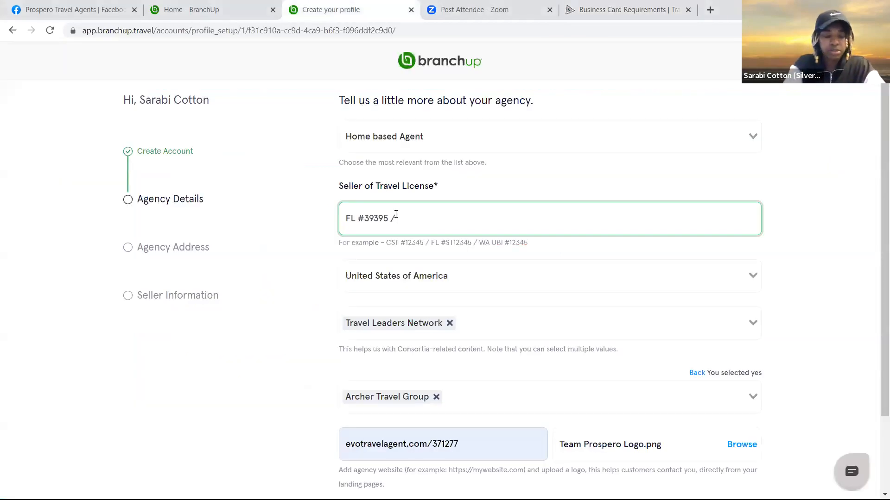
pyautogui.click(617, 9)
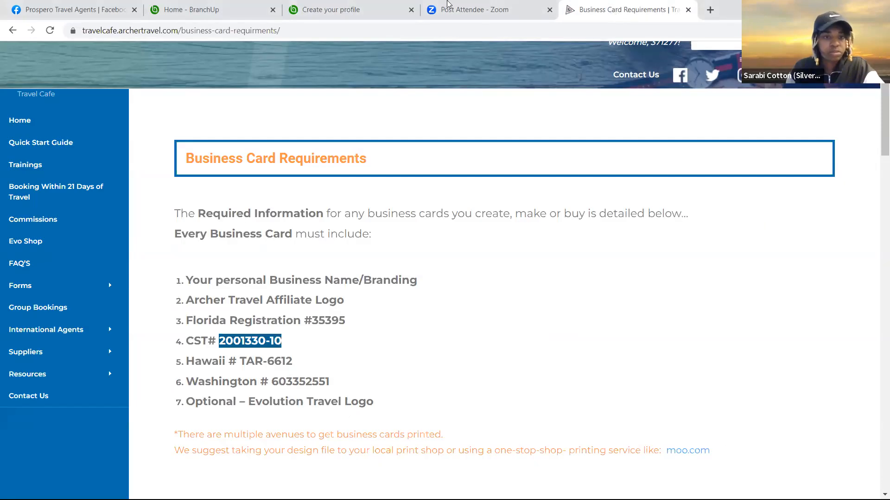
pyautogui.click(359, 13)
pyautogui.click(422, 209)
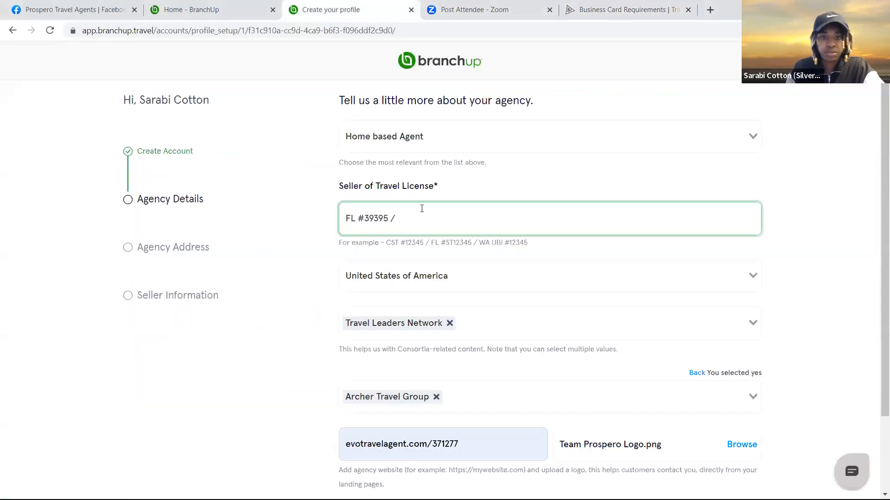
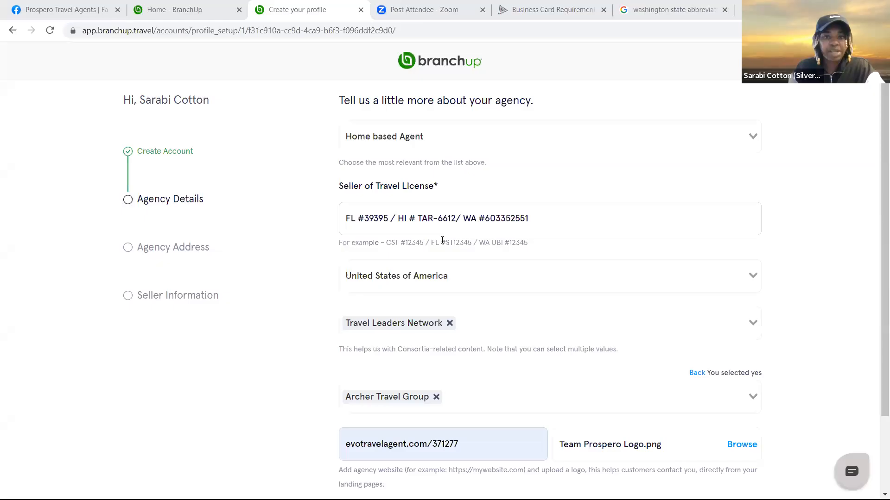
# Submit the agency details, which flags the website address as invalid
pyautogui.scroll(-2, 661, 358)
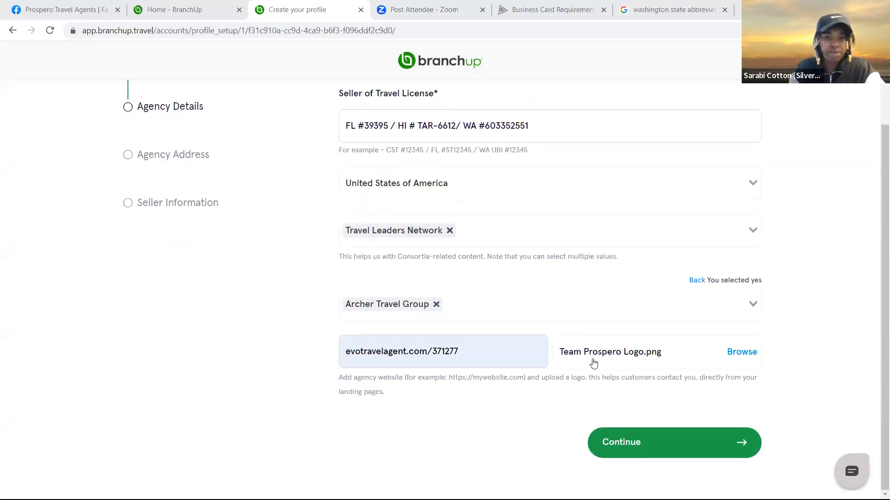
pyautogui.click(627, 444)
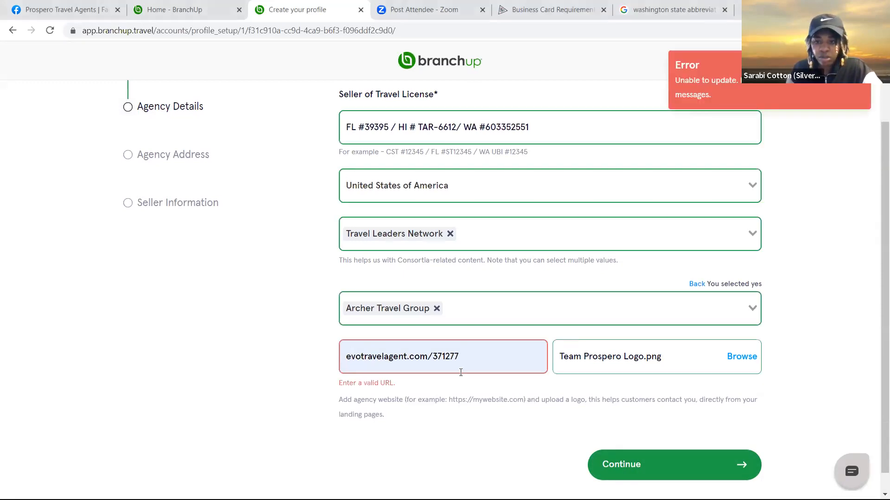
pyautogui.scroll(-1, 461, 373)
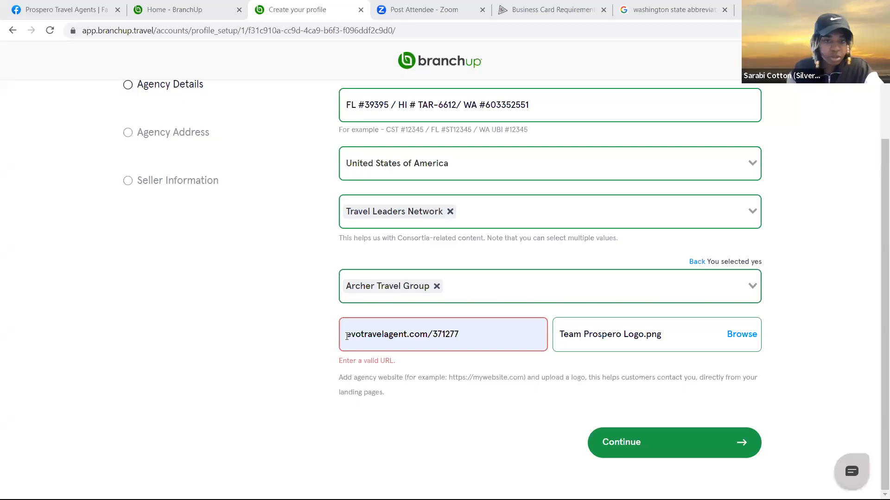
pyautogui.click(346, 337)
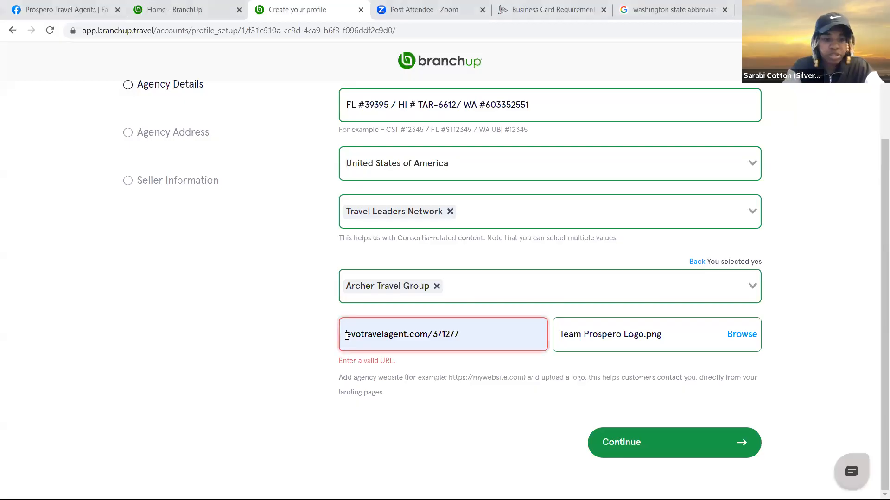
pyautogui.write('22')
pyautogui.press('BackSpace')
pyautogui.press('BackSpace')
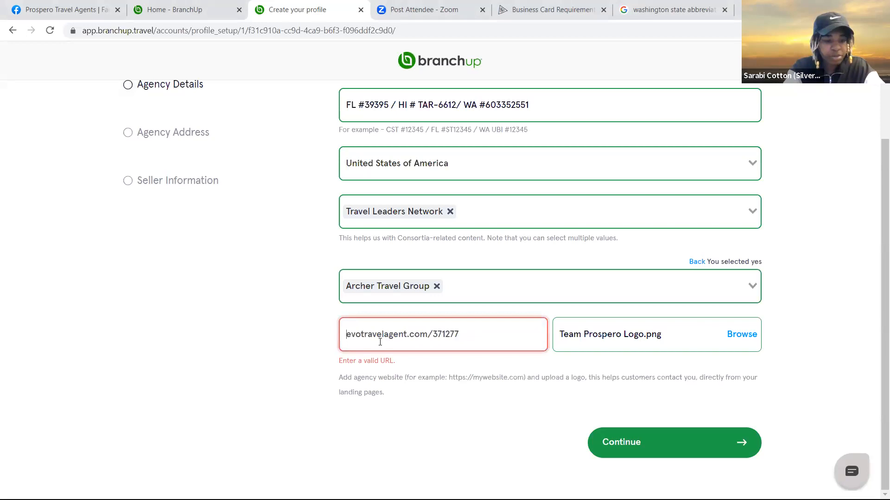
pyautogui.write('www')
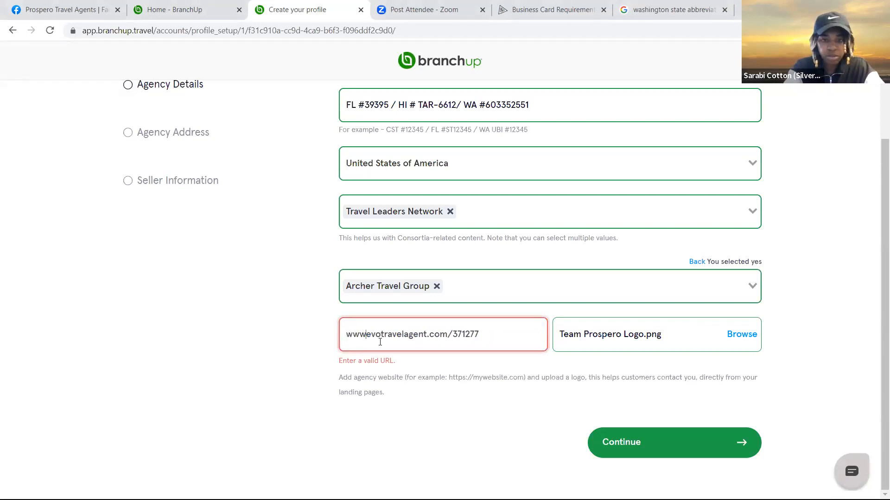
pyautogui.write('.')
pyautogui.click(675, 448)
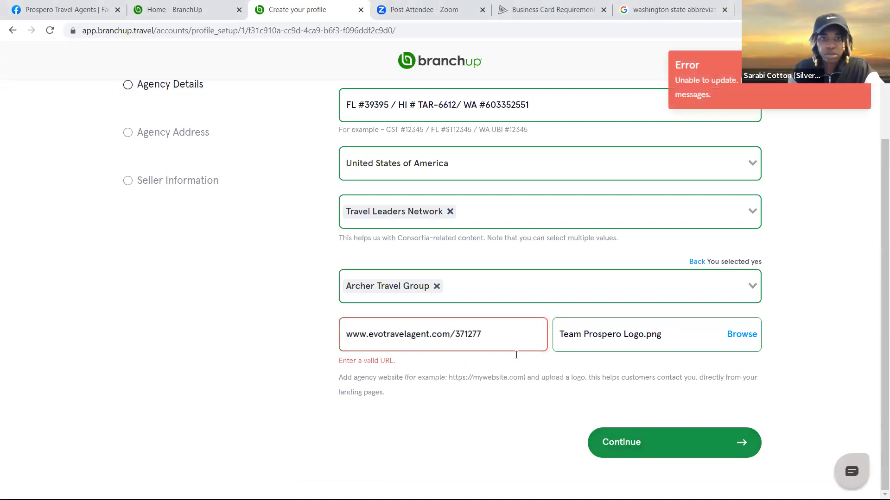
pyautogui.scroll(2, 517, 355)
pyautogui.scroll(-2, 602, 139)
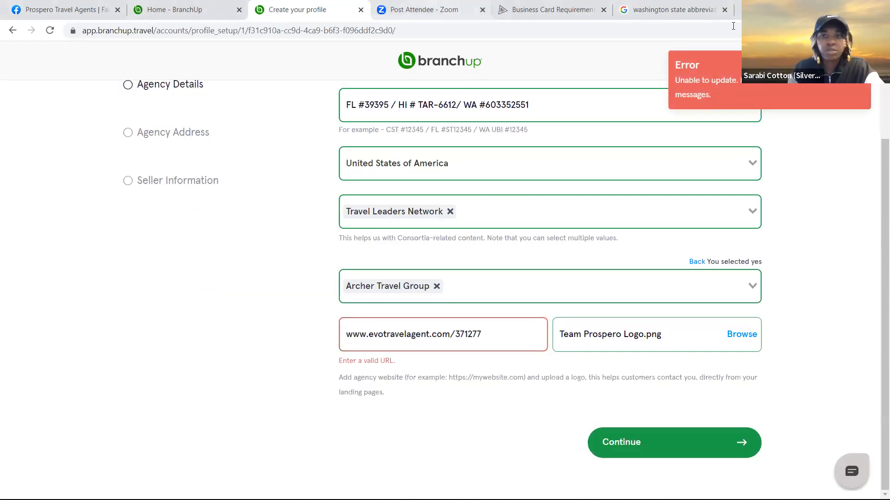
pyautogui.hotkey('ctrl', 't')
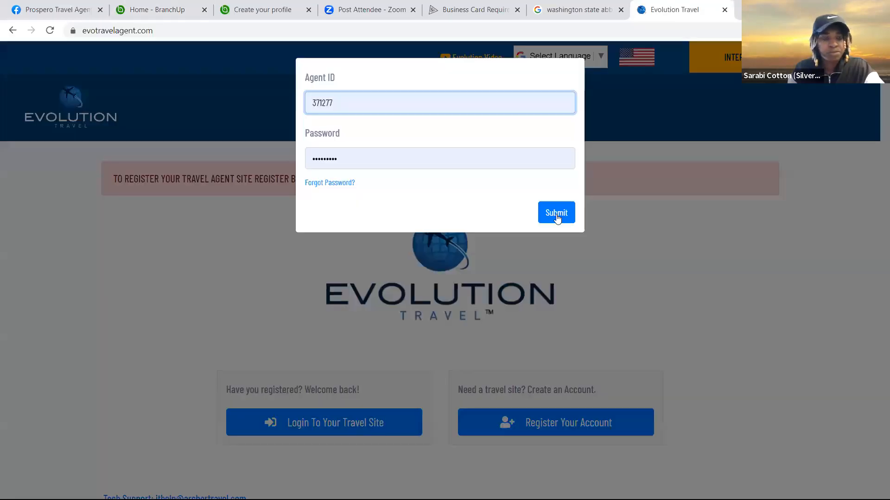
pyautogui.click(556, 213)
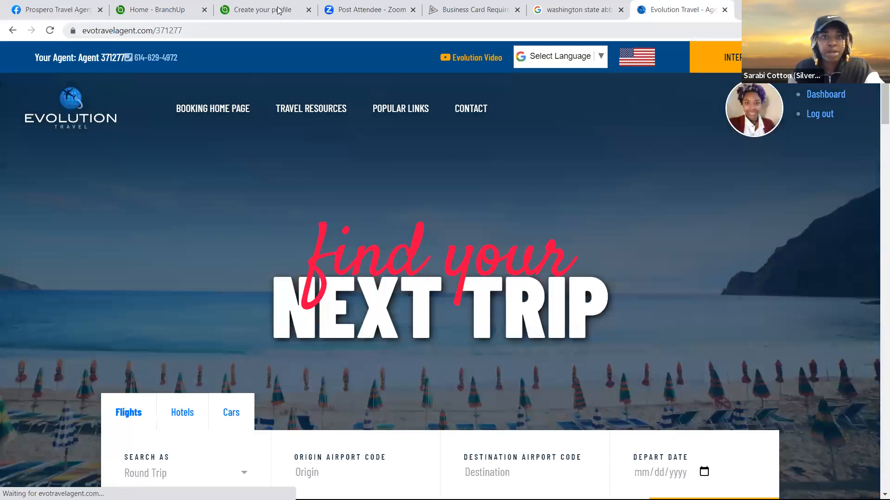
pyautogui.rightClick(99, 30)
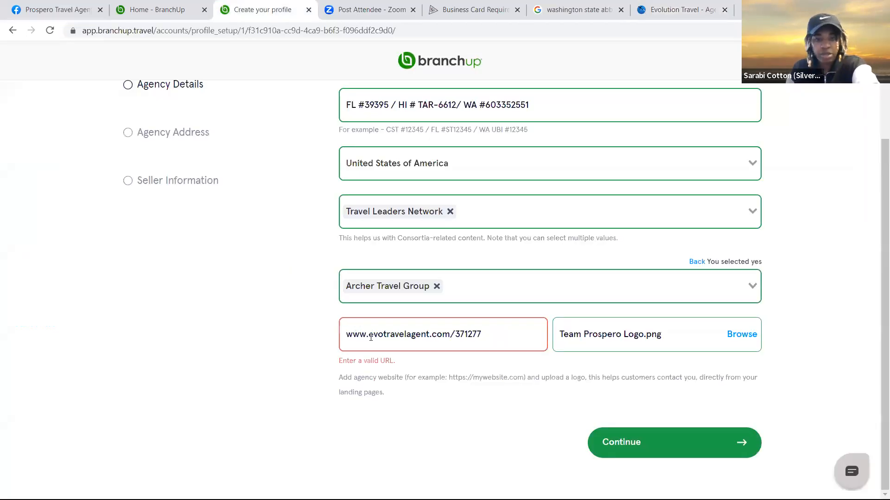
pyautogui.click(371, 337)
pyautogui.hotkey('ctrl', 'a')
pyautogui.press('BackSpace')
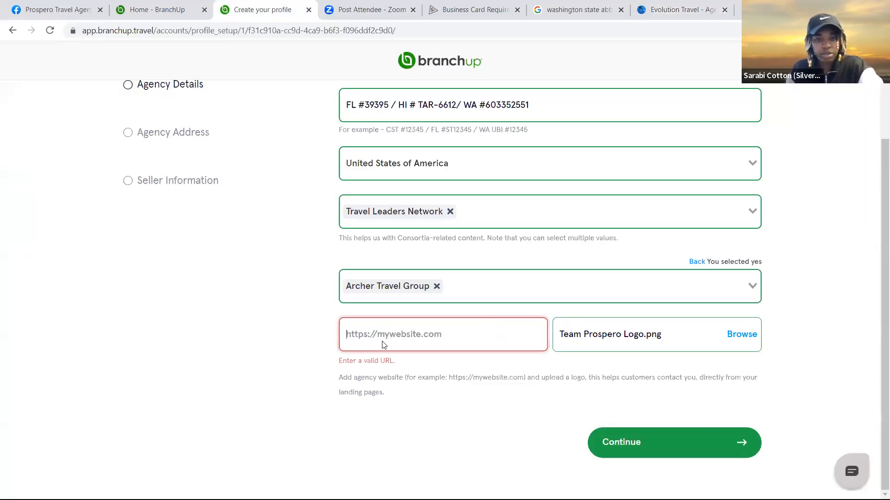
pyautogui.click(352, 334)
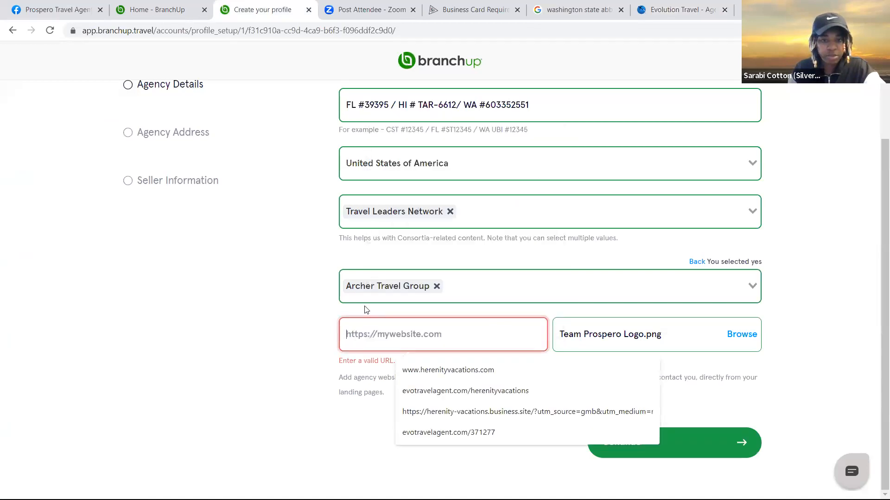
pyautogui.rightClick(353, 335)
pyautogui.click(641, 432)
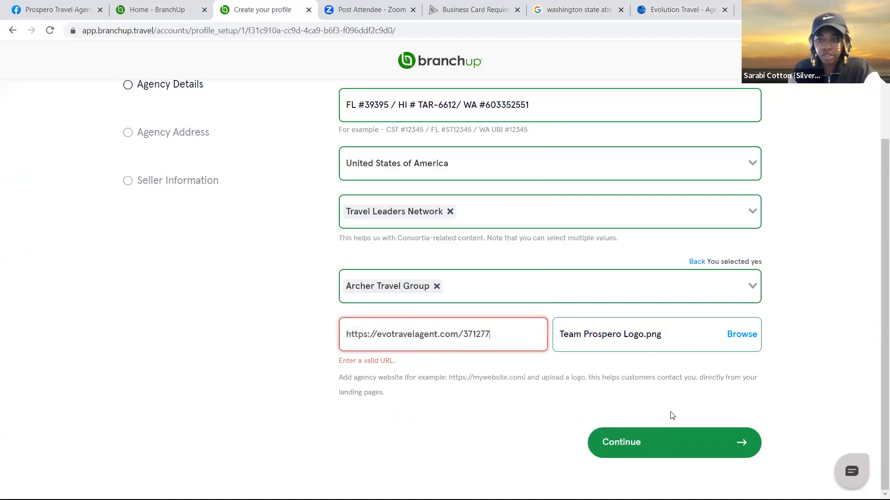
pyautogui.click(645, 444)
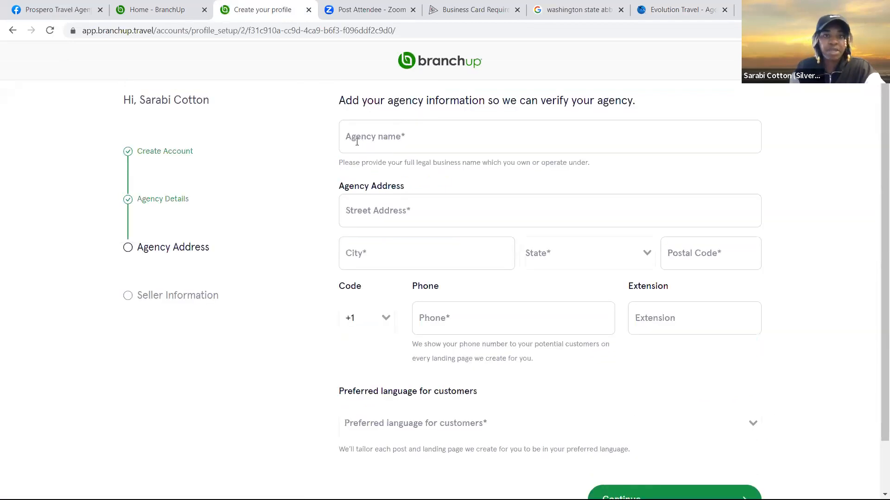
# Enter 'Prospero Travels' as the agency name and begin filling in the street address
pyautogui.click(349, 143)
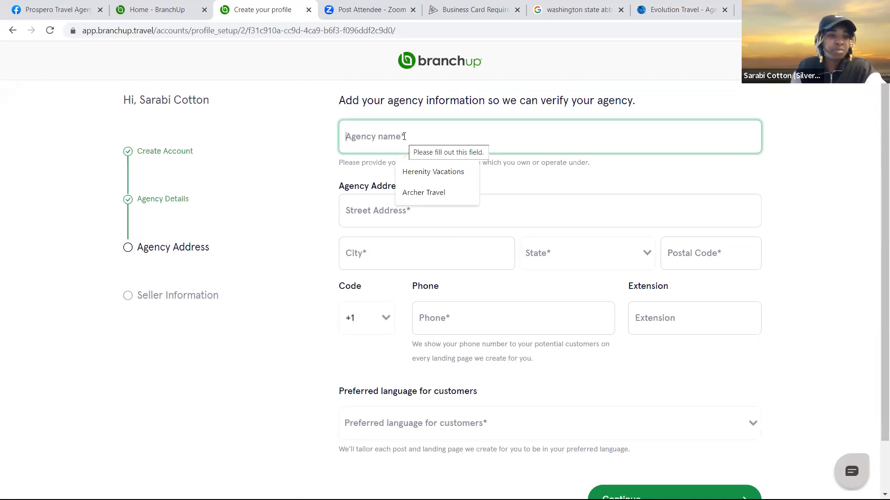
pyautogui.write('Pro')
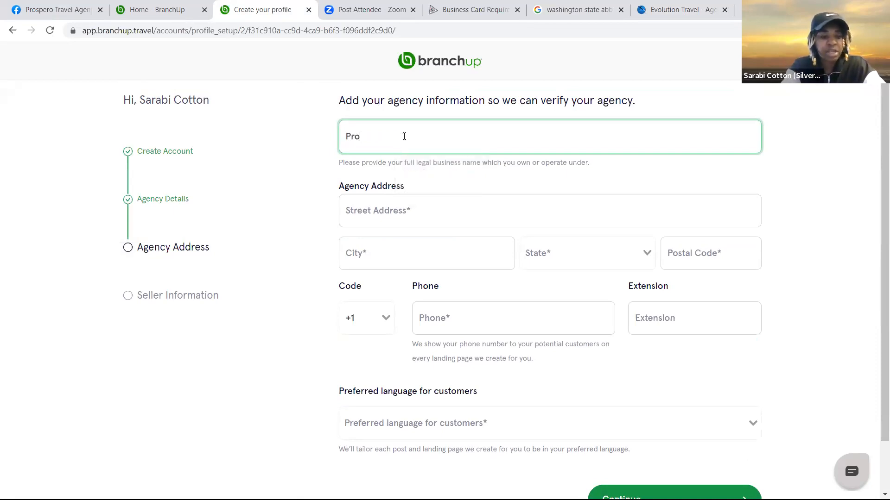
pyautogui.write('spero Travels')
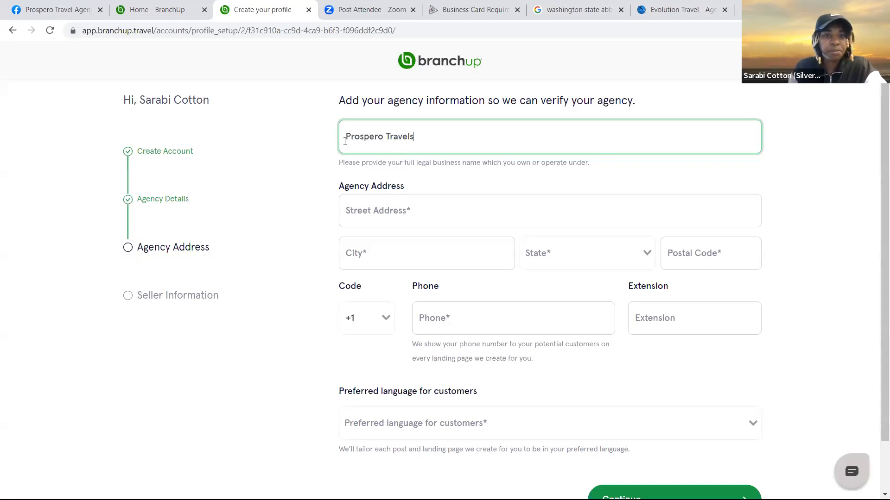
pyautogui.click(377, 215)
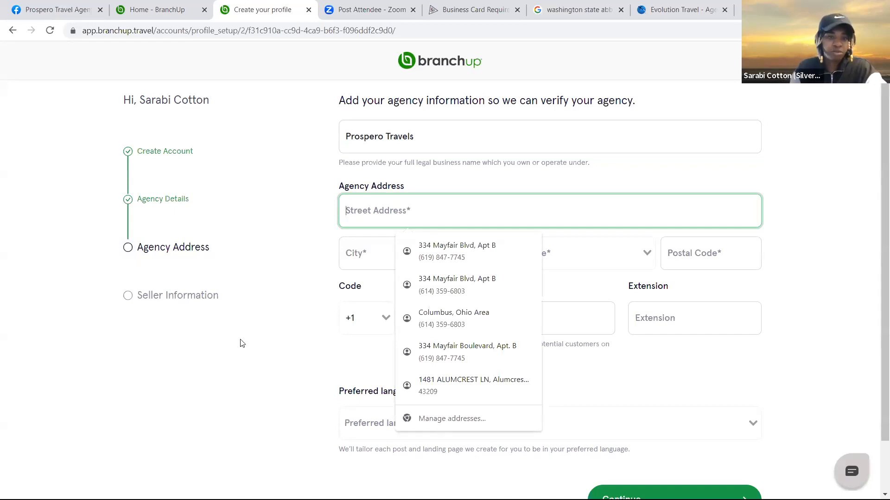
pyautogui.click(275, 245)
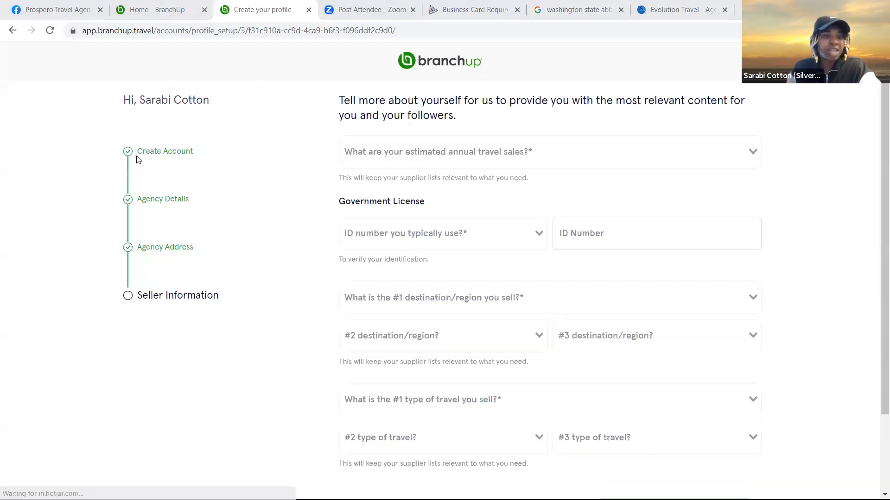
# Set annual travel sales to $2M or higher and enter the ARC/IATA ID number
pyautogui.scroll(-3, 260, 207)
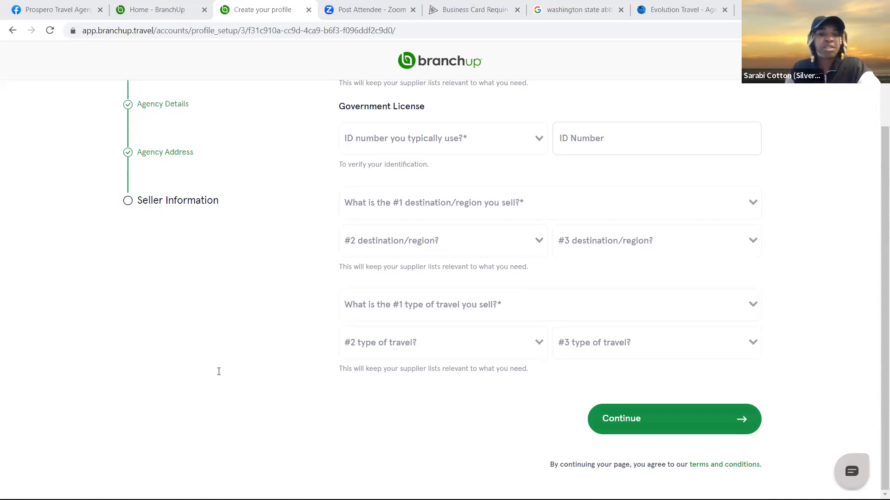
pyautogui.scroll(2, 218, 372)
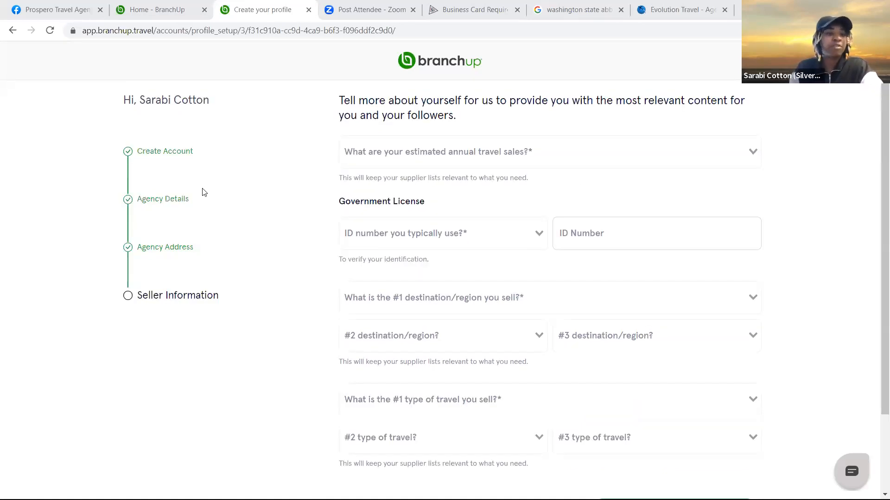
pyautogui.click(658, 159)
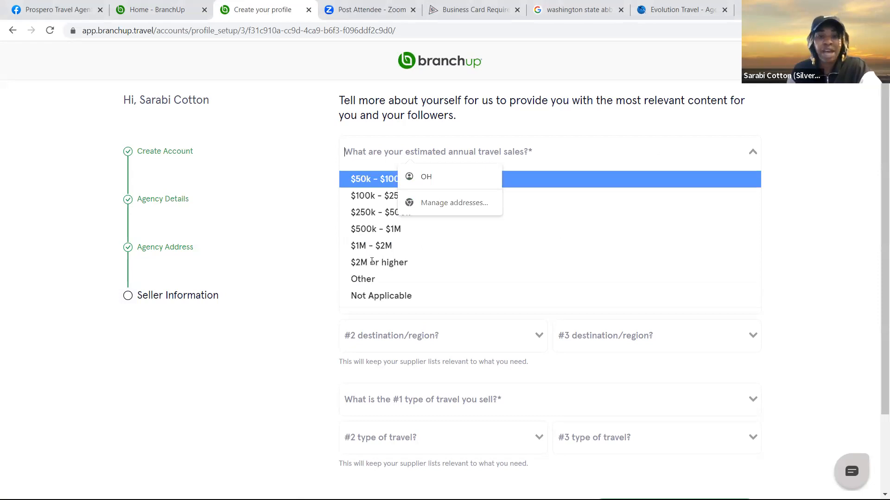
pyautogui.click(446, 234)
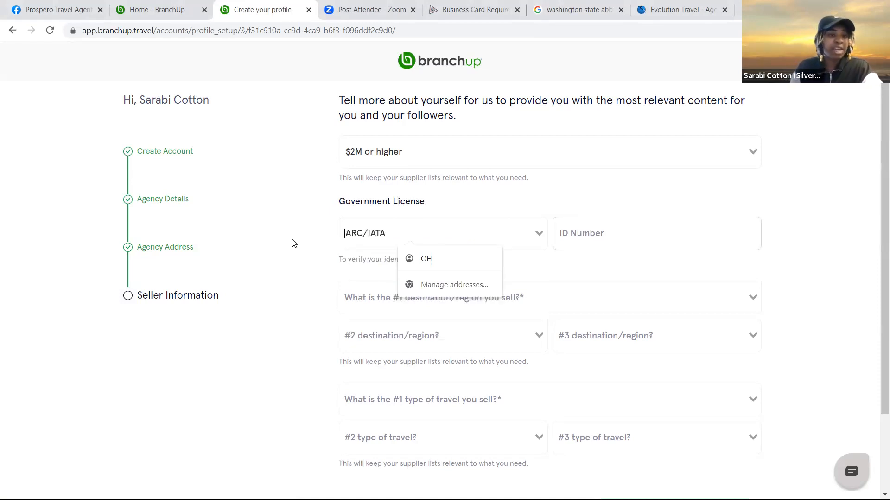
pyautogui.click(659, 235)
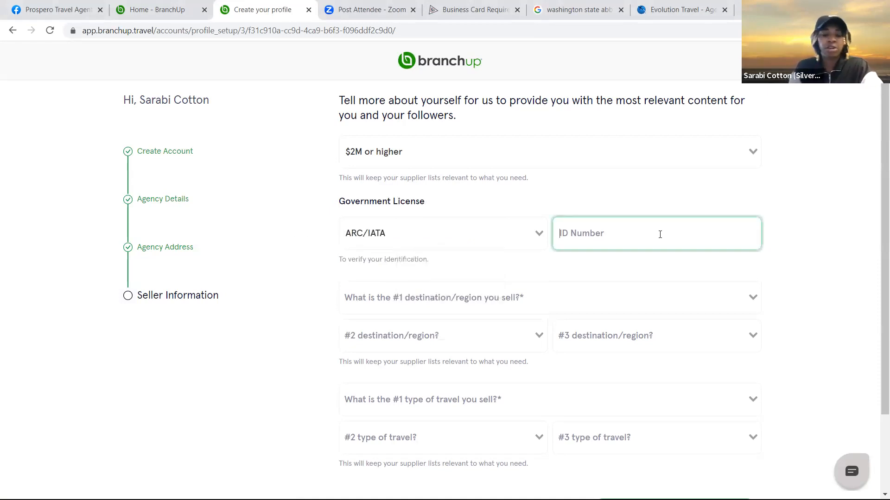
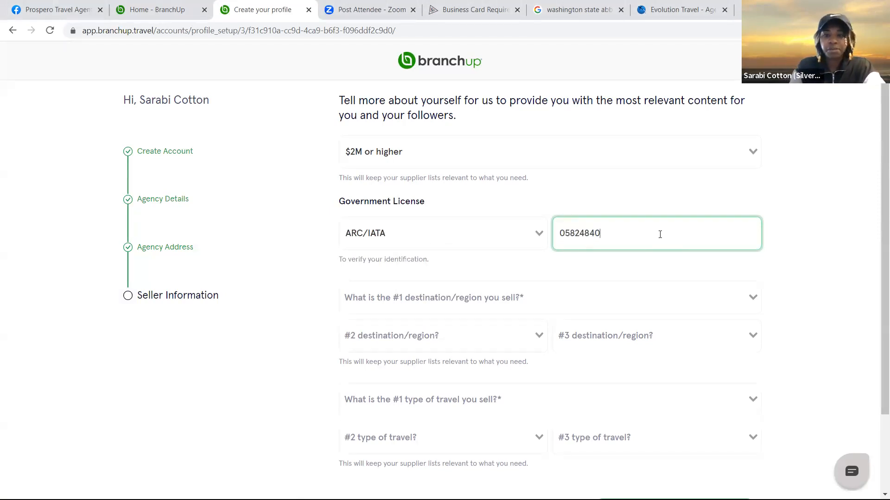
# Choose Caribbean, Mexico and USA/Canada as the #1, #2 and #3 destinations
pyautogui.click(443, 305)
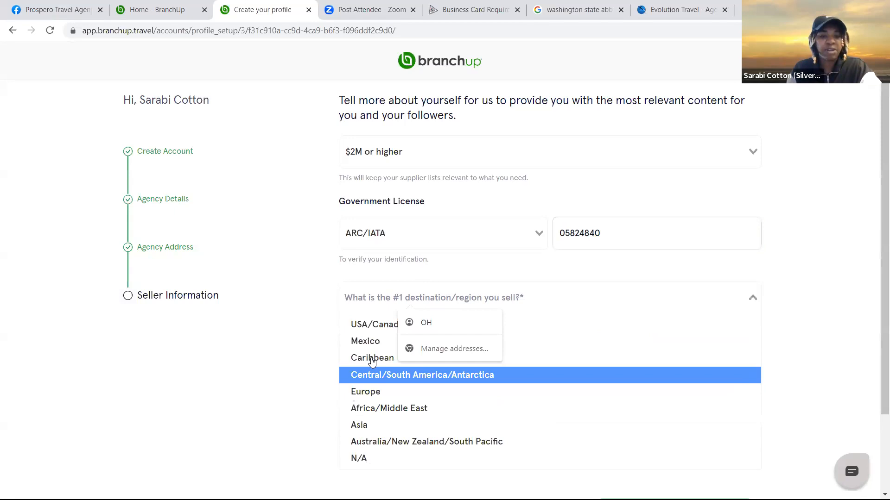
pyautogui.press('Return')
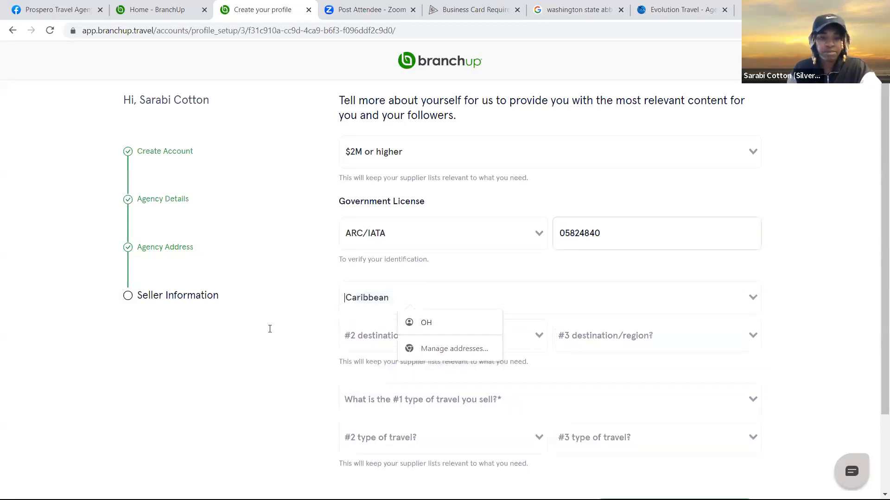
pyautogui.click(424, 349)
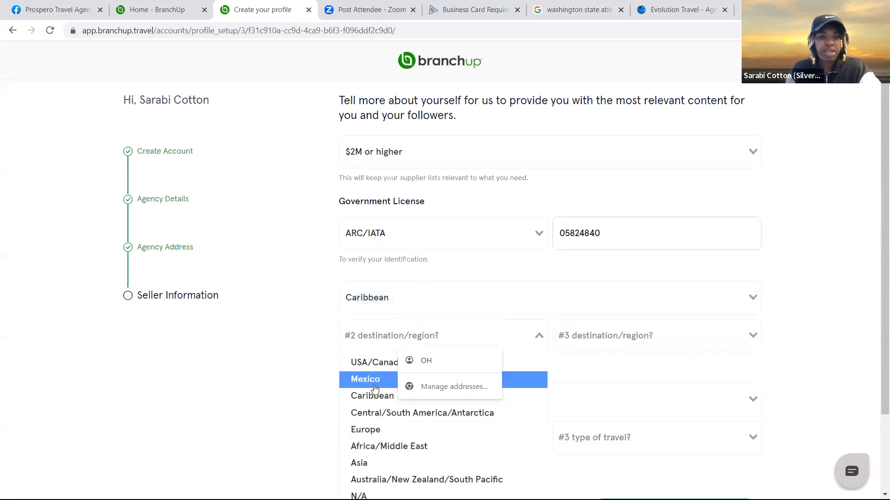
pyautogui.press('Return')
pyautogui.click(657, 334)
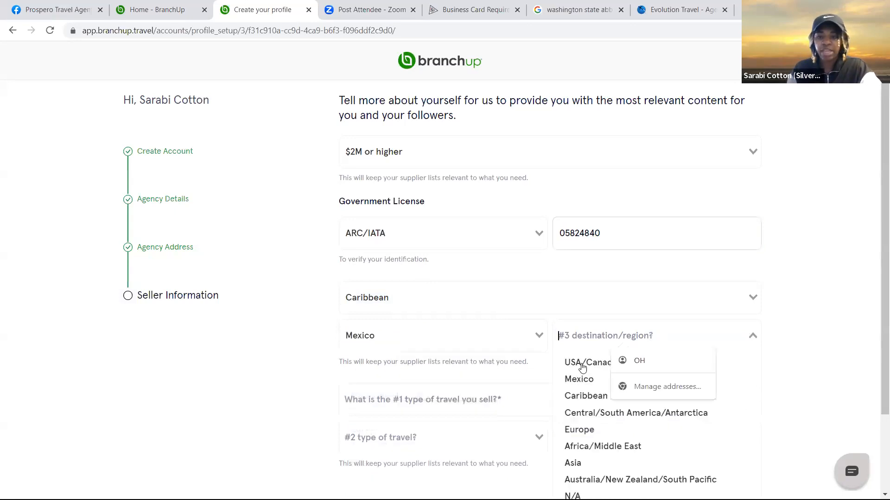
pyautogui.press('Return')
pyautogui.scroll(-3, 306, 371)
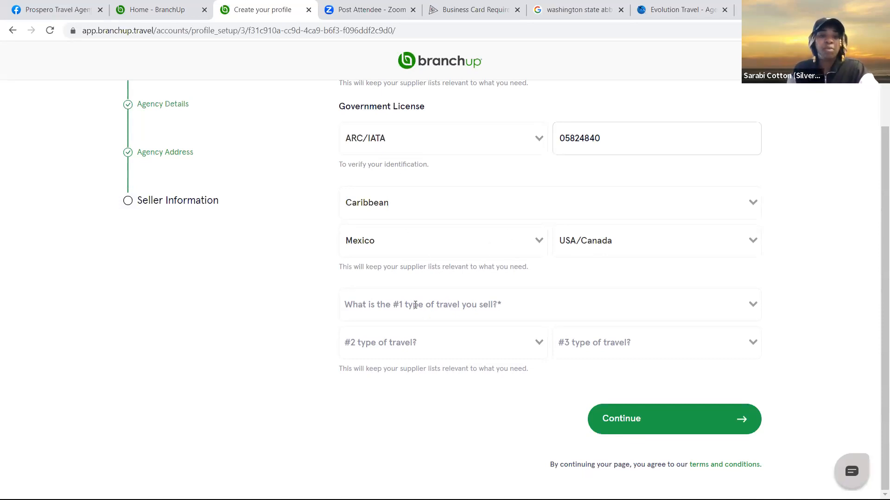
# Pick Cruise Ocean as the #1 and Honeymoon/Wedding/Romantic as the #2 travel type
pyautogui.click(448, 304)
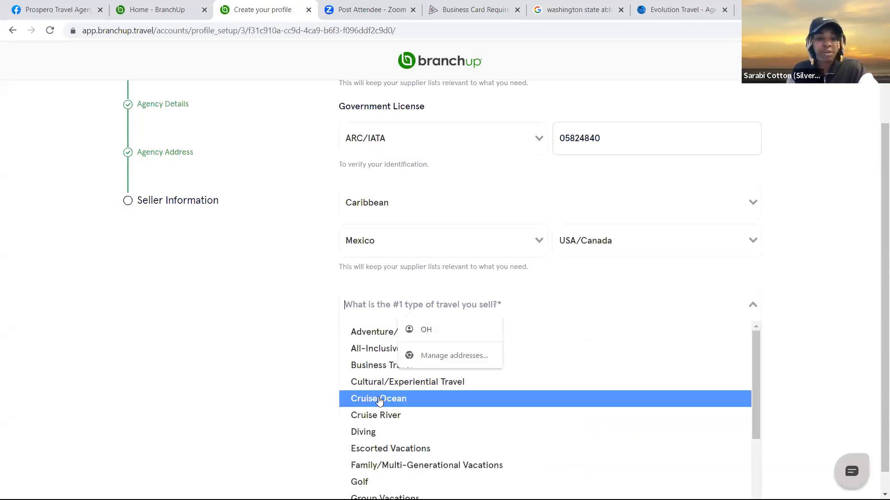
pyautogui.click(384, 399)
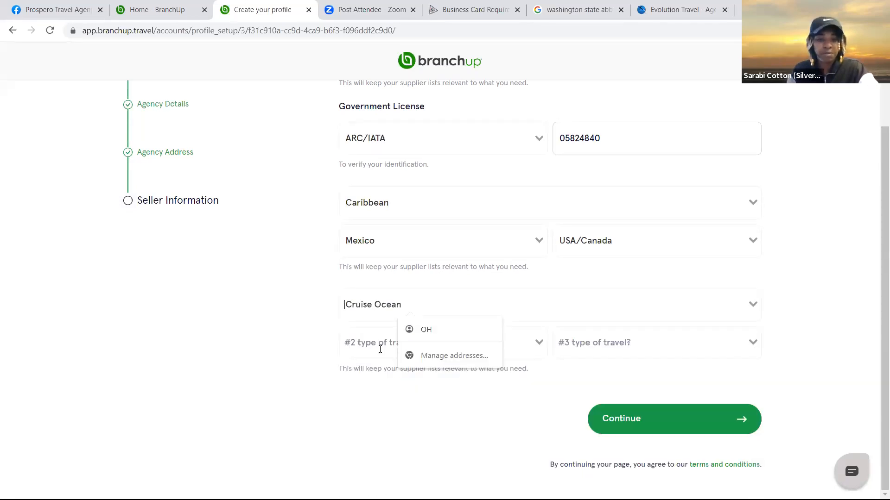
pyautogui.click(381, 407)
pyautogui.click(381, 343)
pyautogui.scroll(-3, 381, 407)
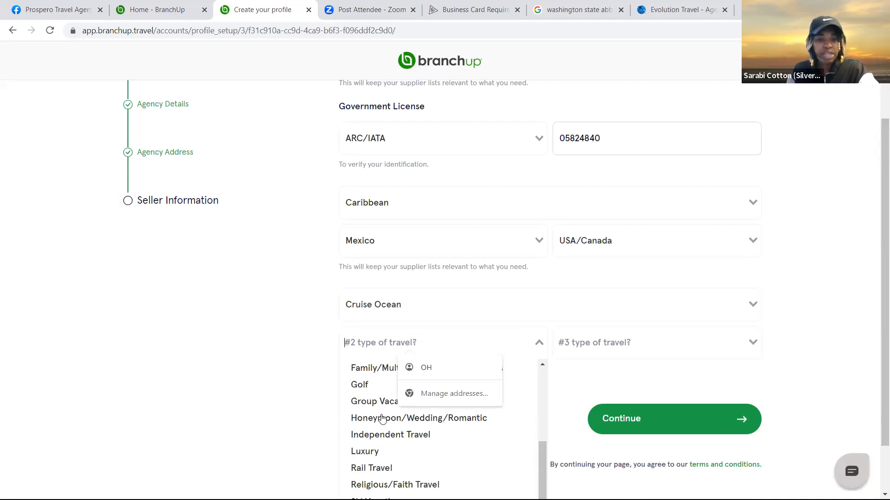
pyautogui.scroll(-1, 381, 421)
pyautogui.scroll(-1, 381, 420)
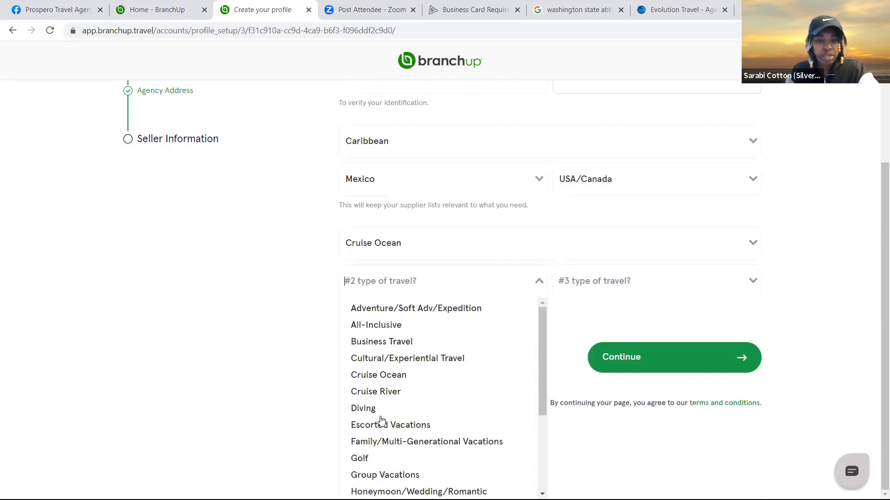
pyautogui.scroll(-3, 379, 419)
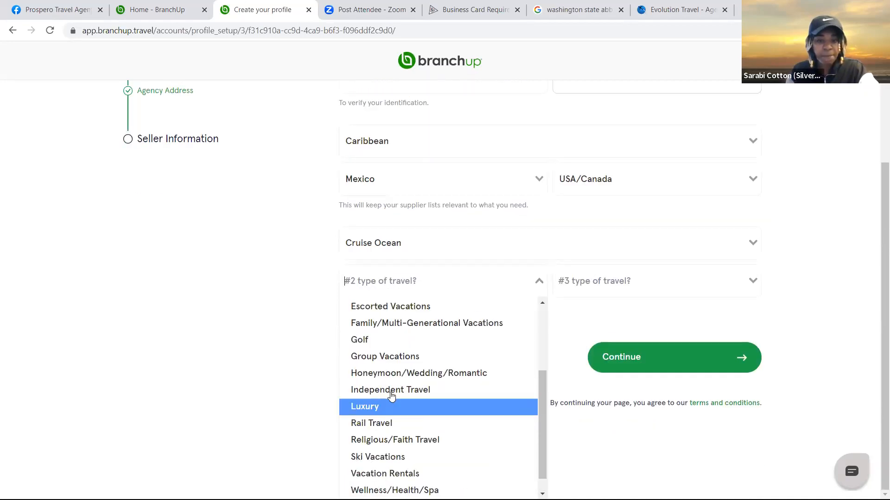
pyautogui.click(401, 356)
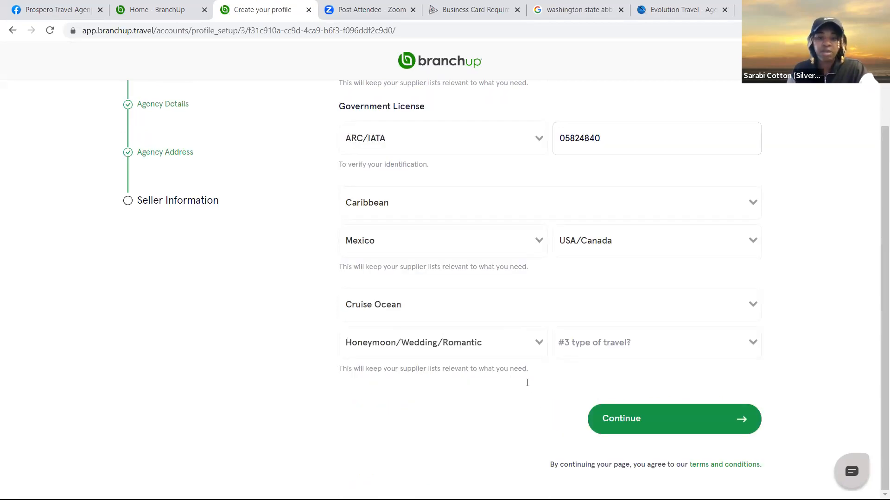
# Make Family/Multi-Generational Vacations the #3 travel type and submit the seller information
pyautogui.click(661, 343)
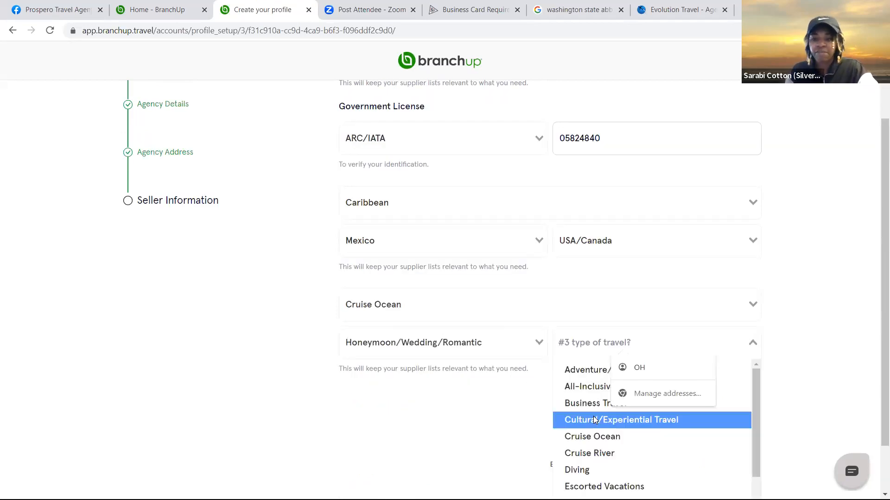
pyautogui.scroll(-3, 598, 445)
pyautogui.click(589, 387)
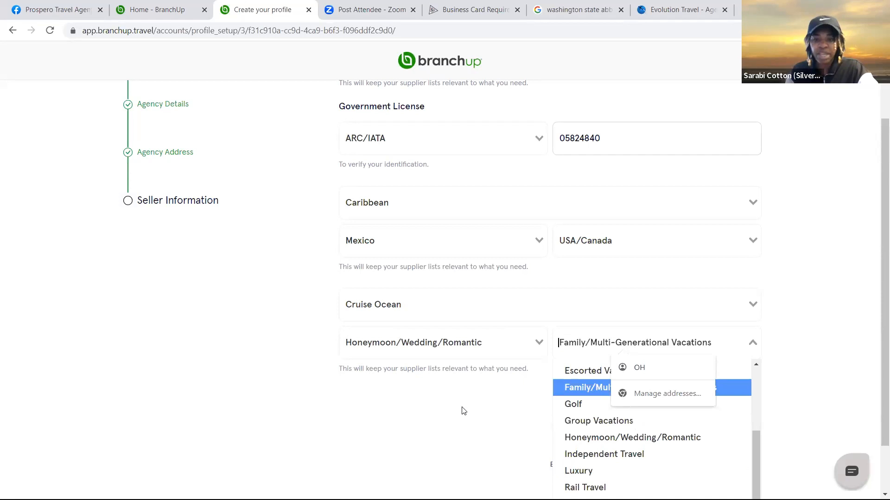
pyautogui.click(487, 443)
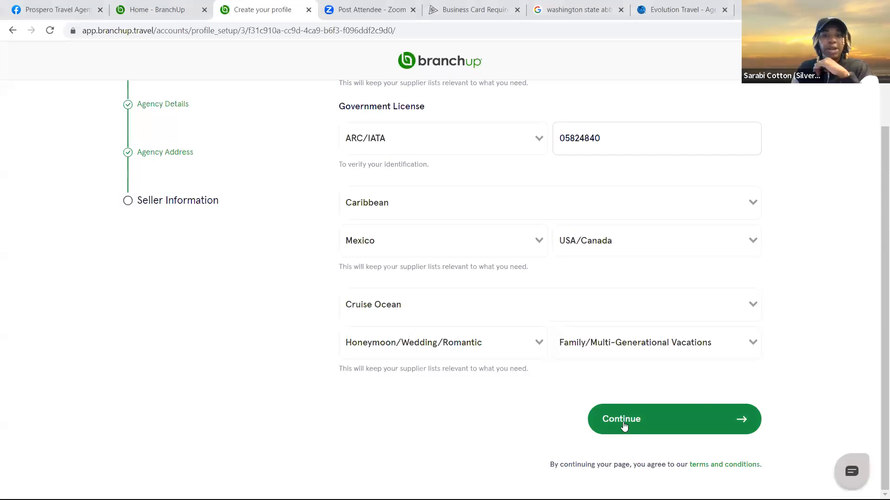
pyautogui.click(624, 425)
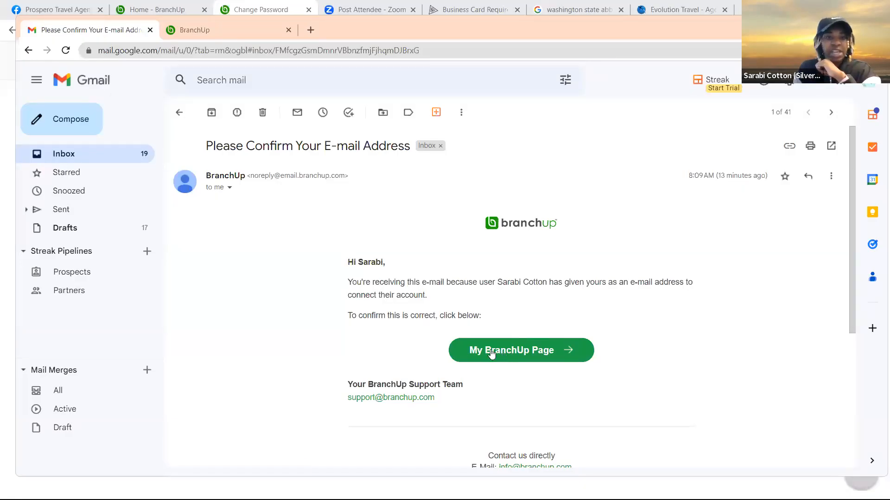
# Confirm the BranchUp e-mail address through the My BranchUp Page button in the confirmation e-mail
pyautogui.click(232, 36)
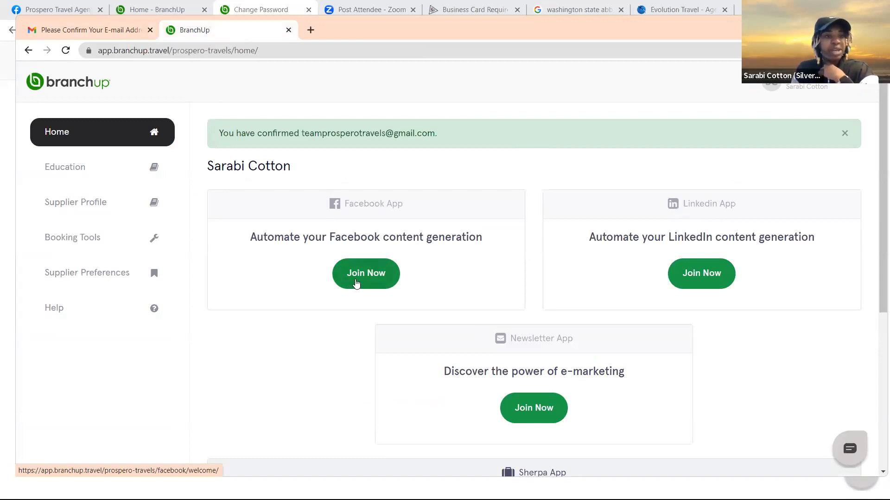
# Sign up for BranchUp's free Facebook posting offer, reaching the Facebook login page
pyautogui.click(356, 283)
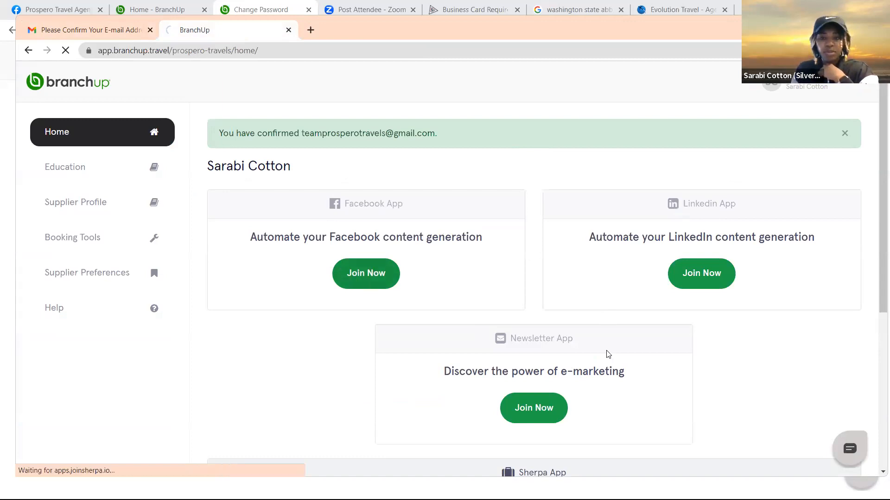
pyautogui.scroll(-3, 635, 307)
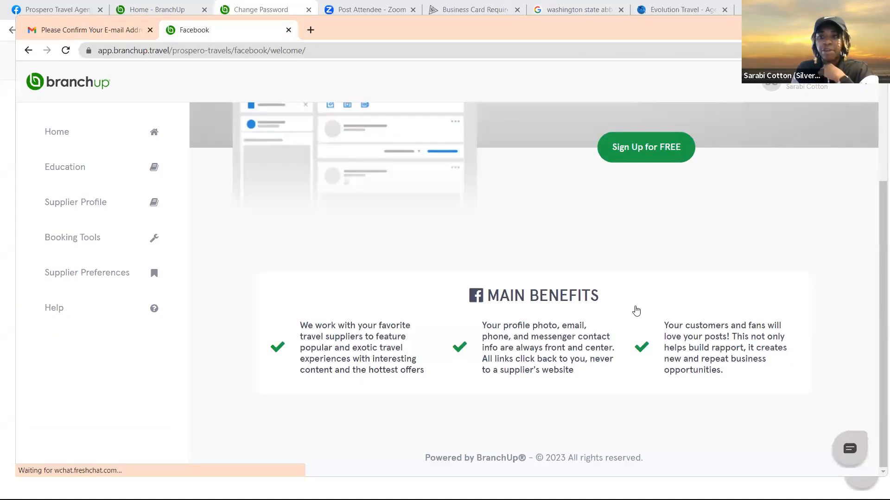
pyautogui.scroll(3, 591, 286)
pyautogui.click(635, 307)
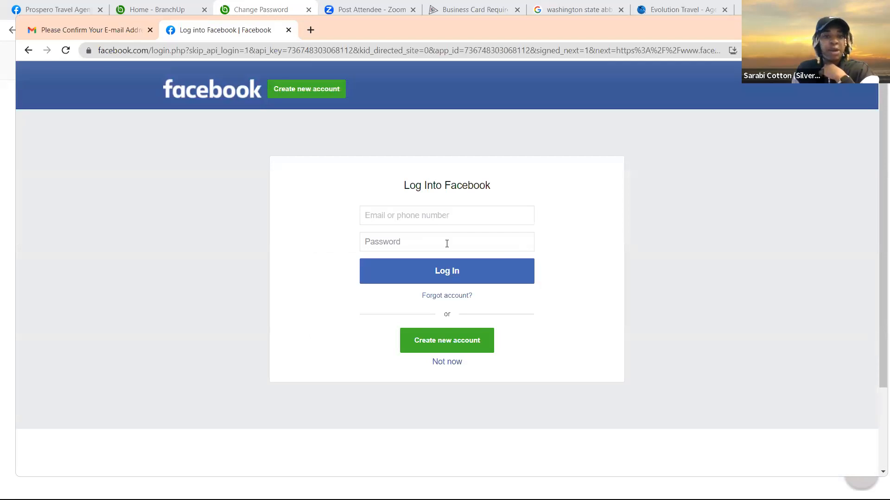
pyautogui.click(398, 215)
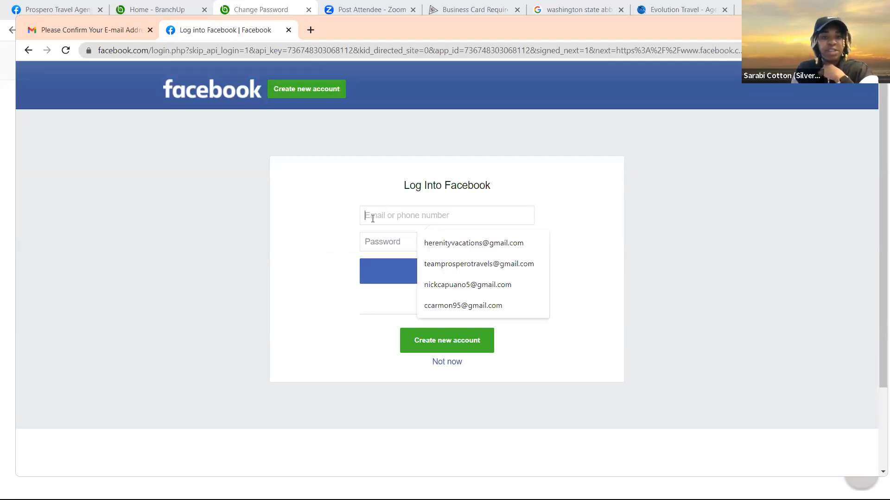
pyautogui.click(345, 152)
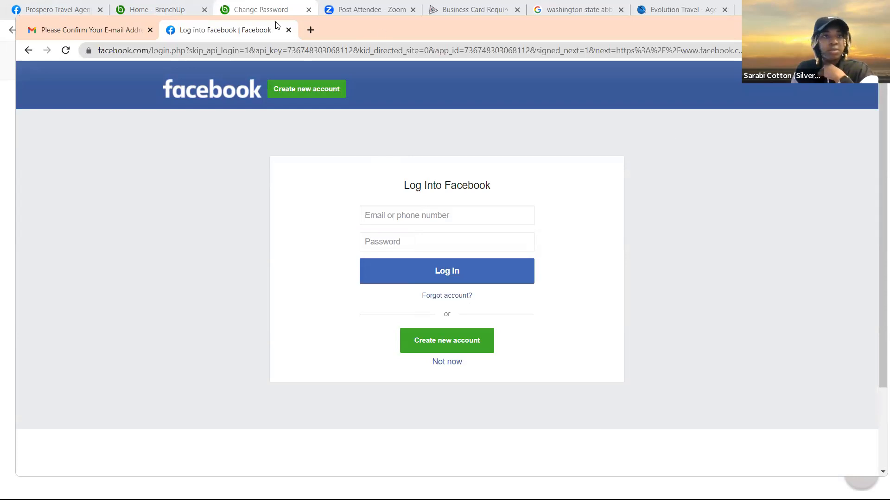
# Close the Facebook login window and reconnect the Facebook Business Page from BranchUp's home page
pyautogui.click(229, 15)
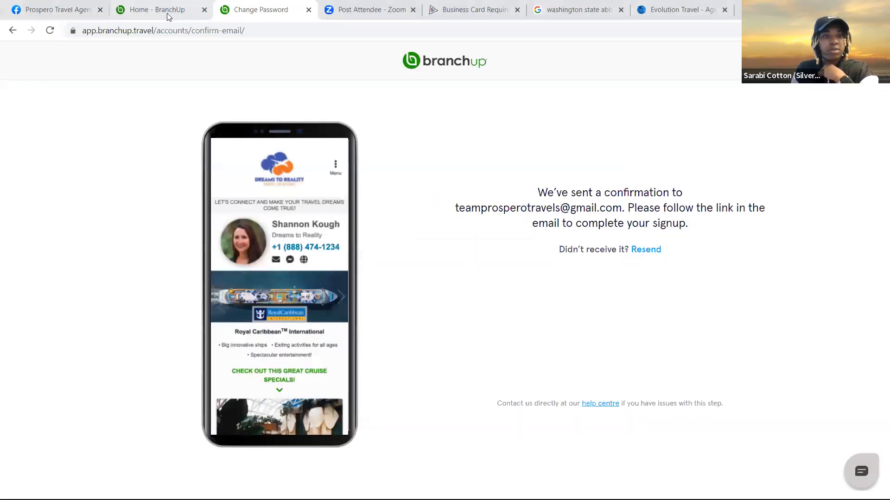
pyautogui.click(580, 68)
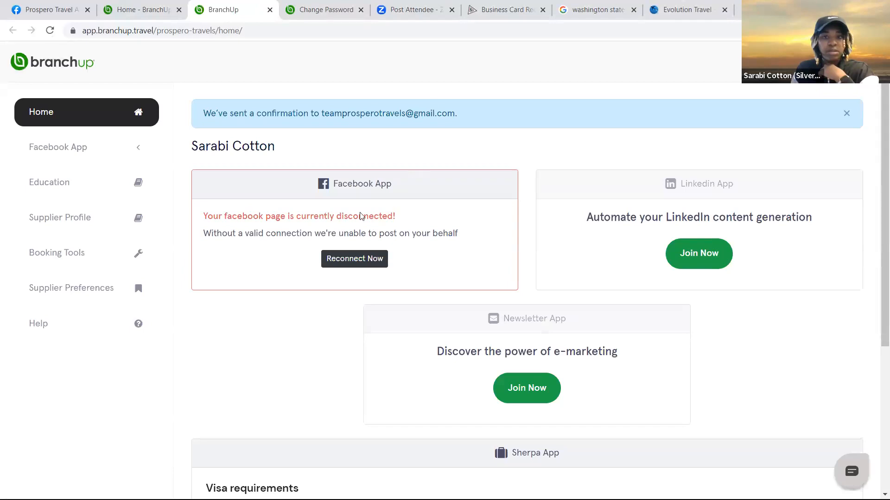
pyautogui.click(359, 258)
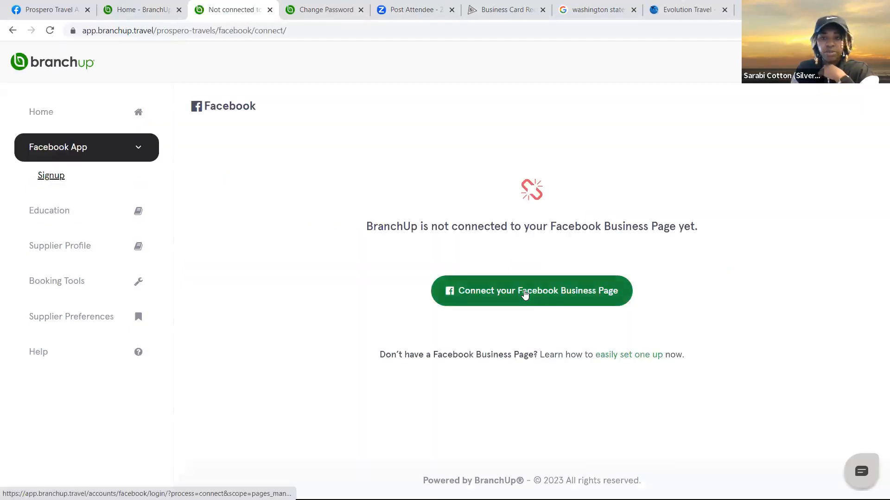
pyautogui.click(518, 291)
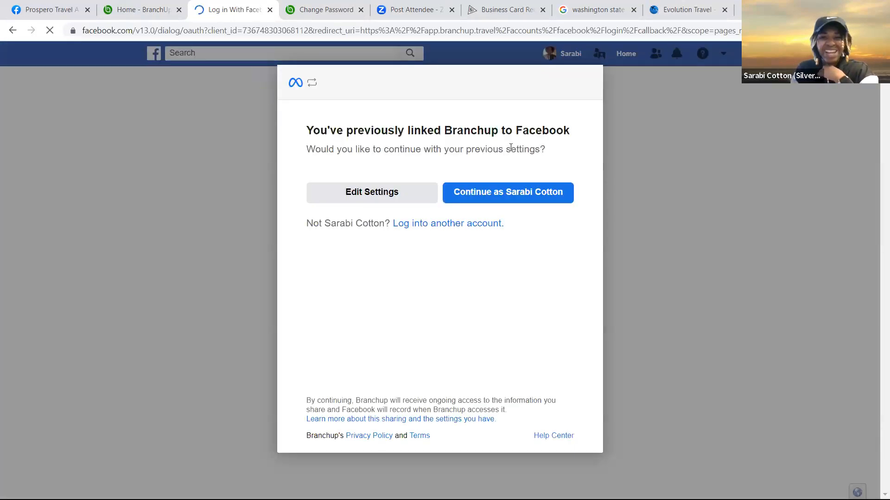
pyautogui.click(524, 203)
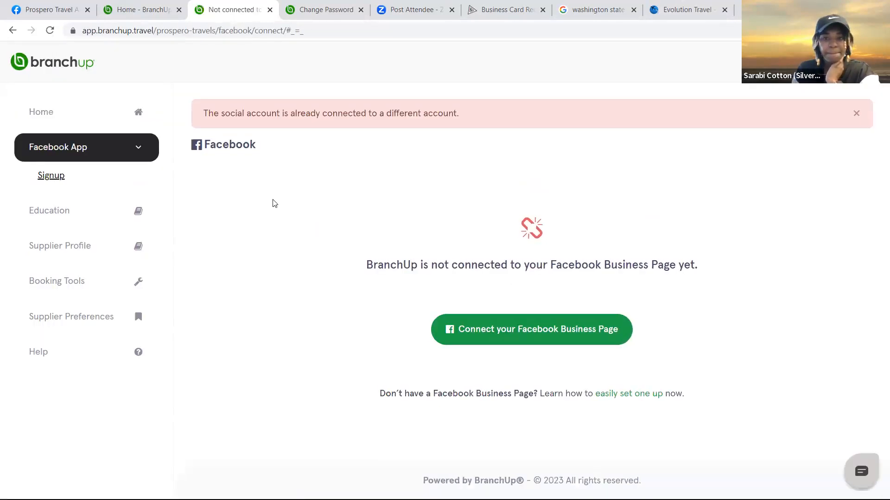
# Retry linking the Facebook Business Page and dismiss the already-connected error
pyautogui.click(516, 323)
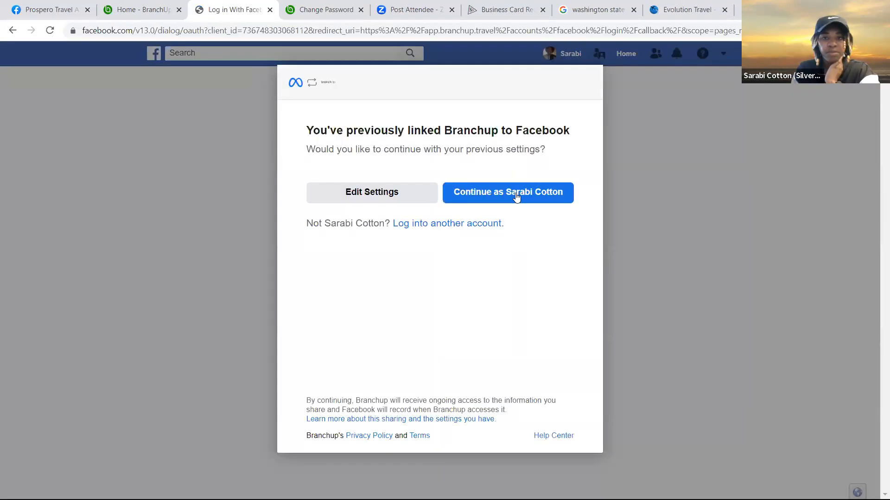
pyautogui.click(516, 196)
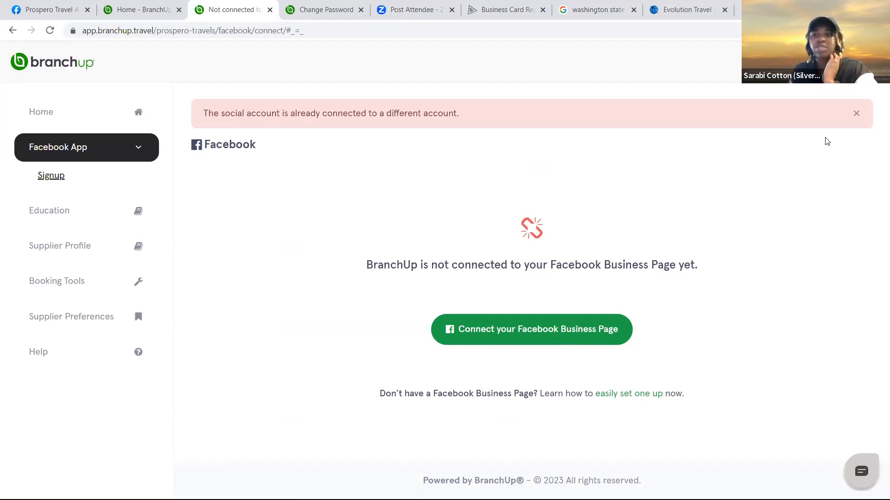
pyautogui.click(856, 114)
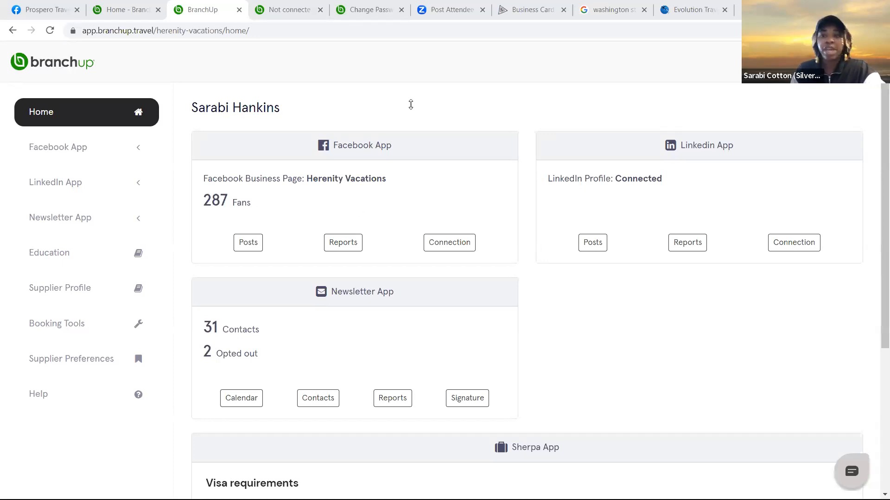
# Expand Facebook App in the sidebar and open the Posts schedule for Herenity Vacations
pyautogui.click(57, 148)
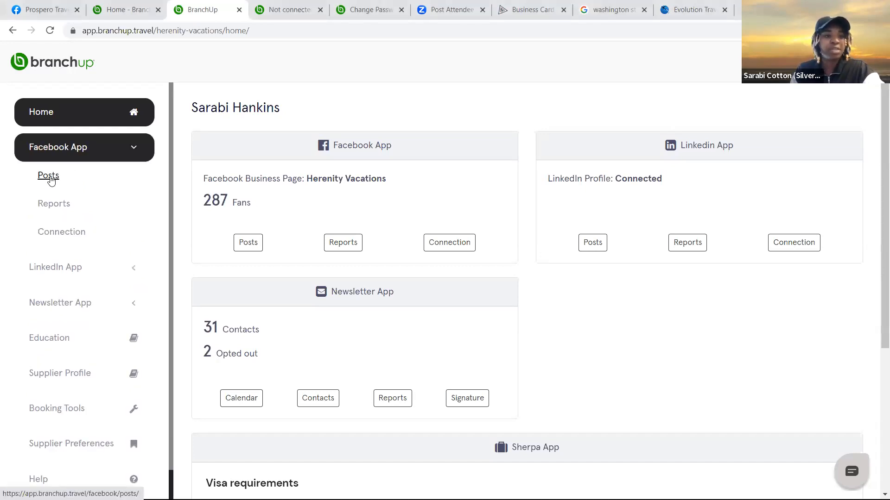
pyautogui.click(49, 178)
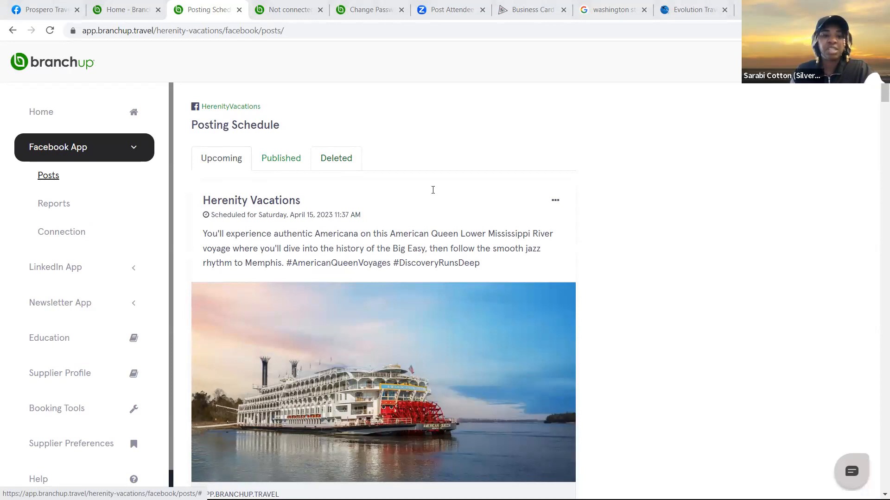
# Scroll through the upcoming Facebook posts to the April 15, 7:18 PM Algarve post
pyautogui.scroll(-2, 391, 347)
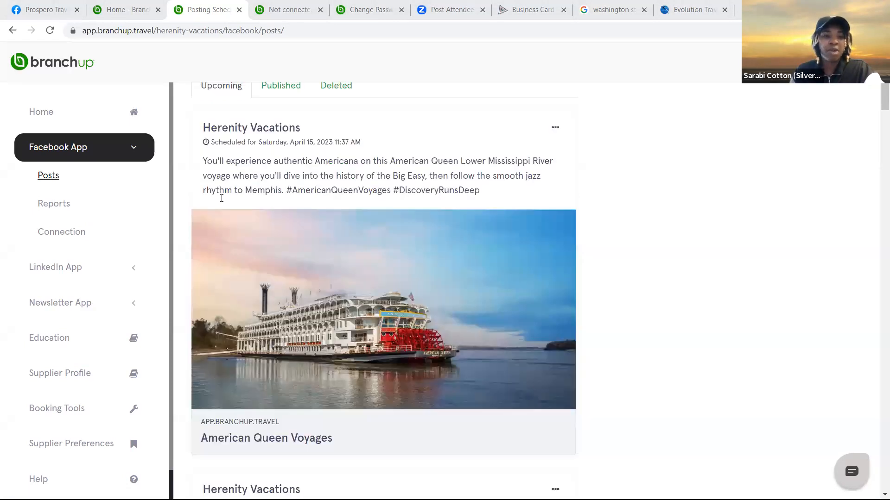
pyautogui.scroll(2, 284, 213)
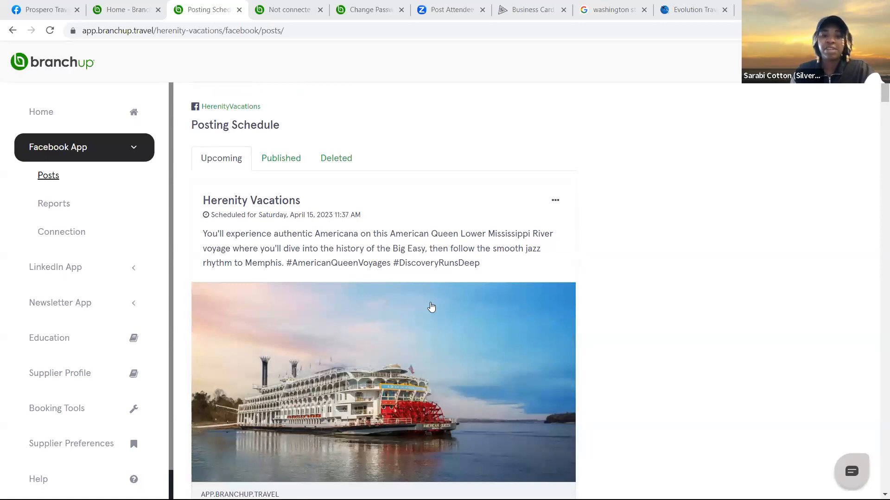
pyautogui.scroll(-2, 427, 302)
pyautogui.scroll(-1, 427, 302)
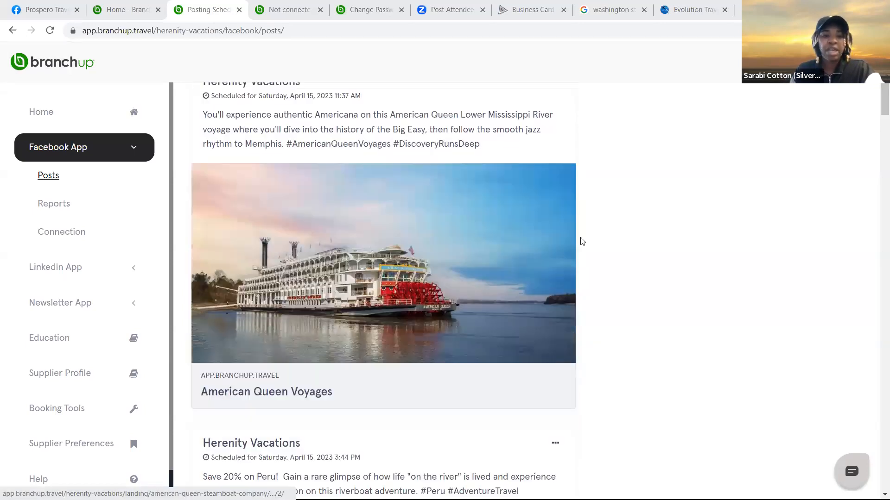
pyautogui.scroll(3, 590, 264)
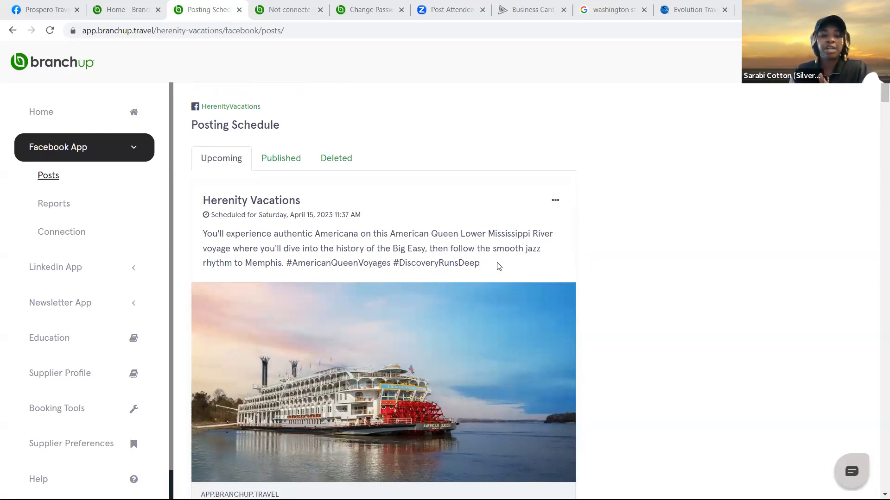
pyautogui.scroll(-3, 229, 331)
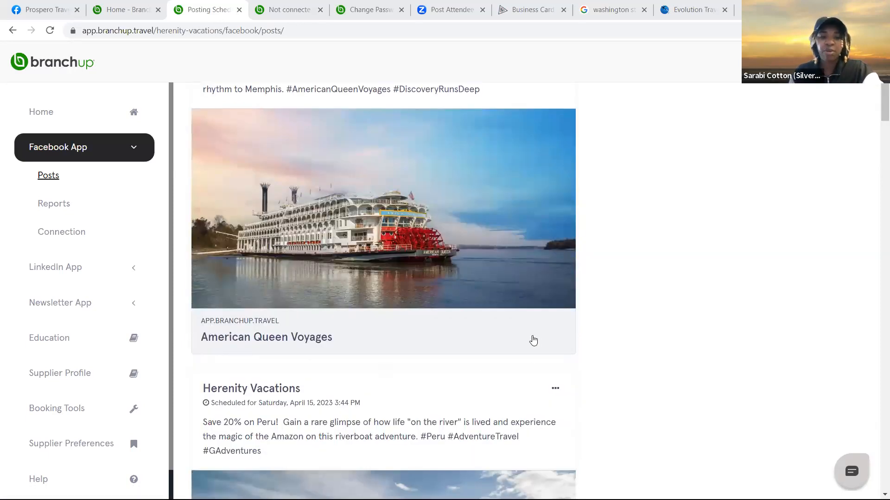
pyautogui.scroll(-3, 457, 401)
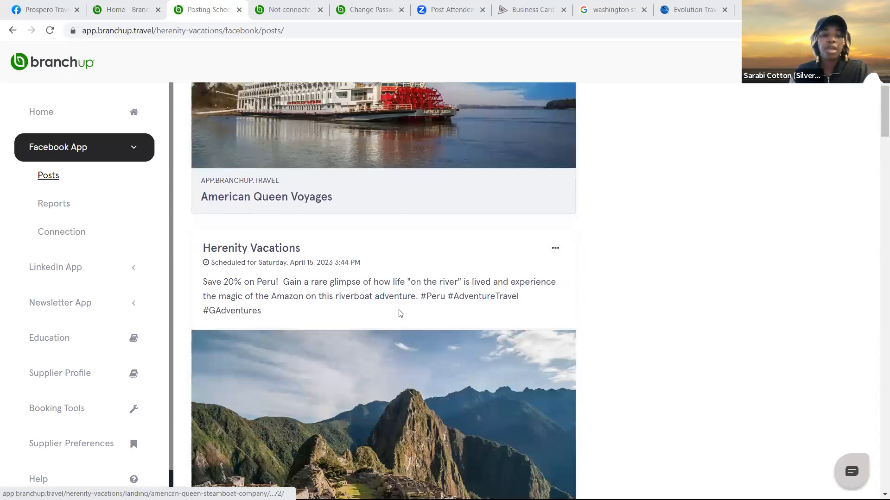
pyautogui.scroll(-7, 394, 317)
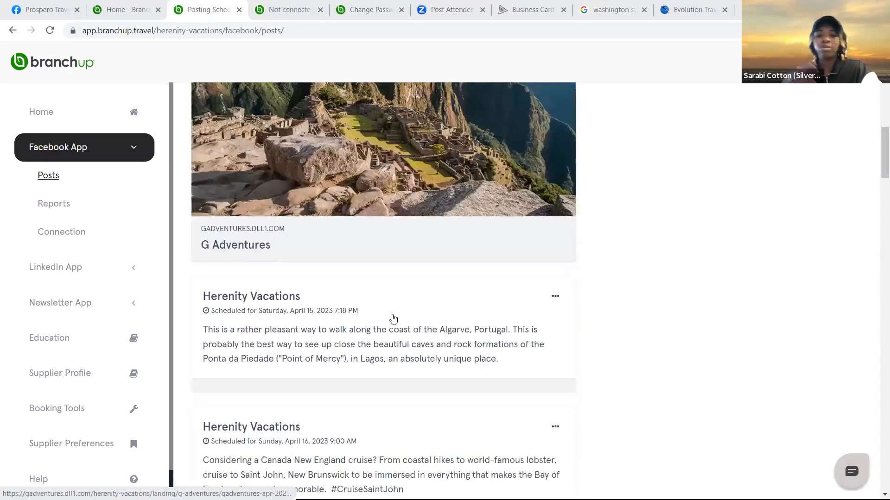
pyautogui.scroll(-9, 394, 318)
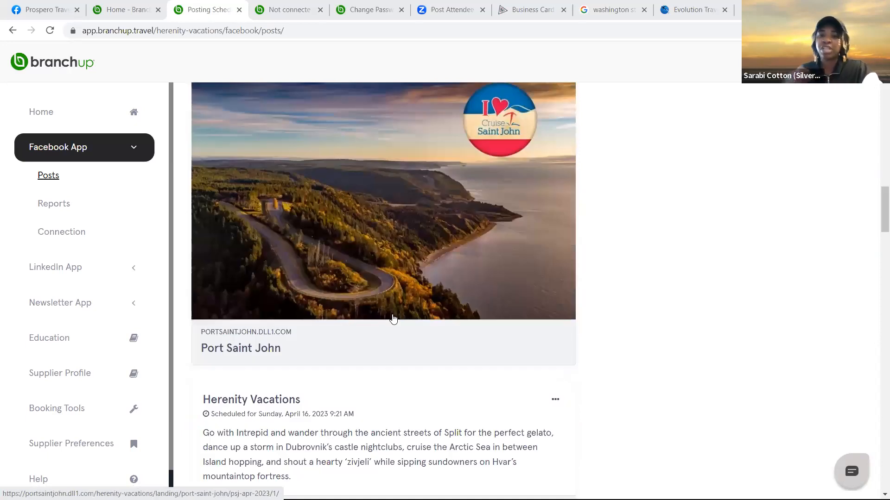
pyautogui.scroll(-1, 394, 318)
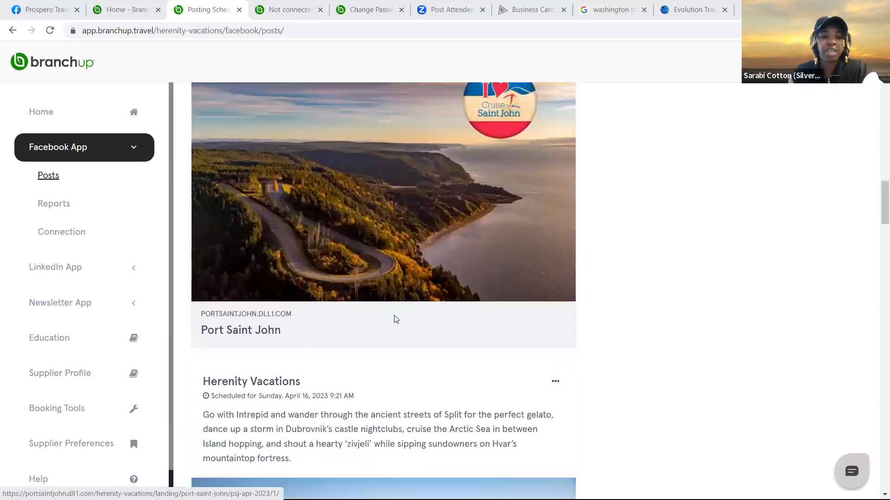
pyautogui.scroll(1, 395, 319)
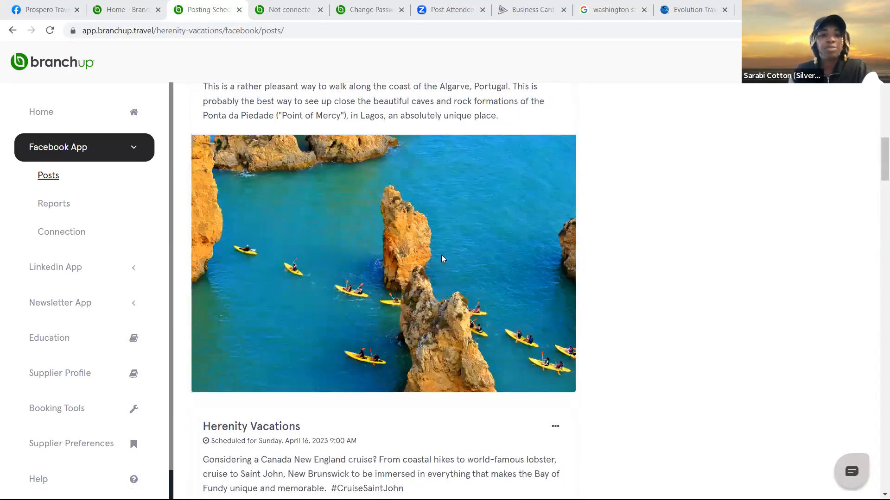
pyautogui.scroll(-1, 557, 205)
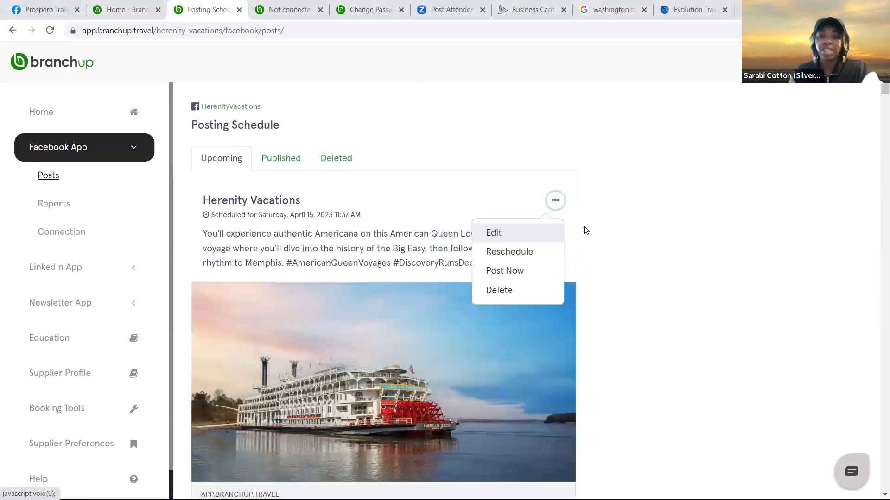
pyautogui.scroll(-3, 585, 229)
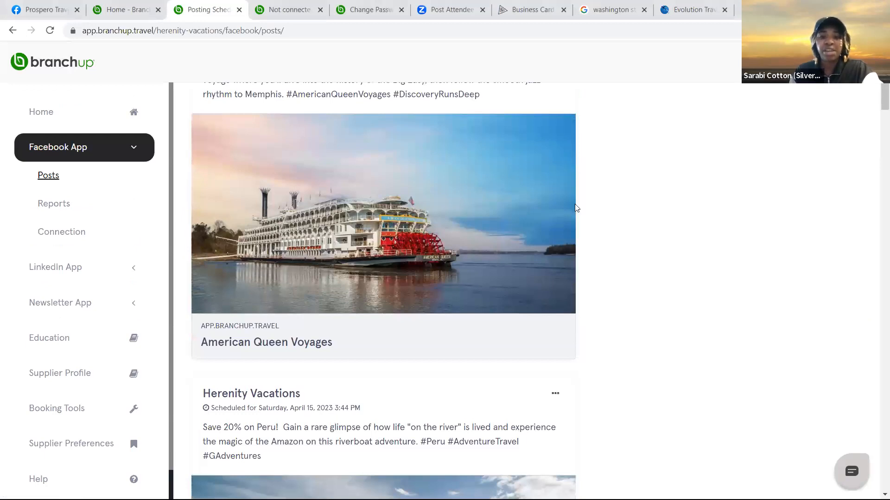
pyautogui.scroll(-6, 558, 181)
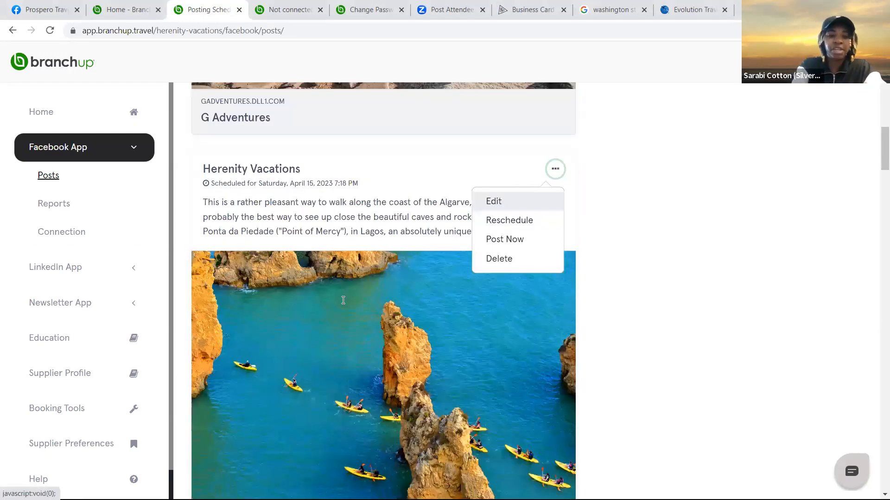
# Add the hashtag #herenityvacations on a new line of the Algarve post and save it
pyautogui.press('Return')
pyautogui.press('Return')
pyautogui.write('#')
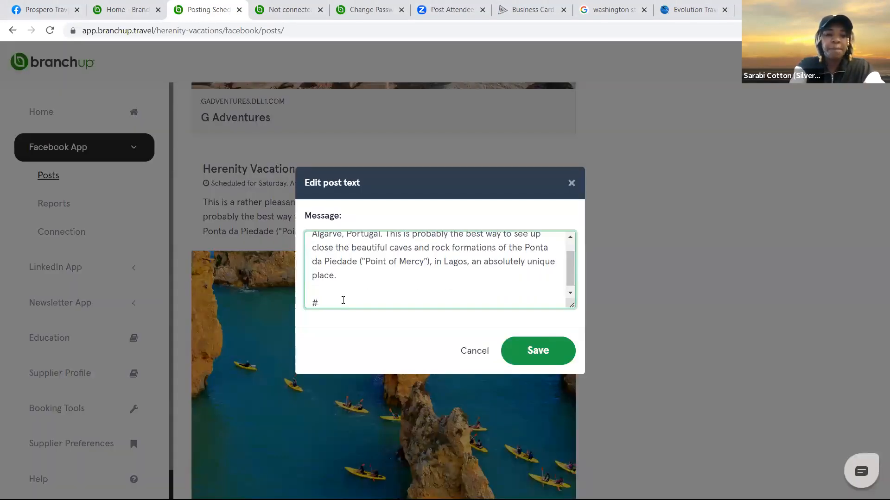
pyautogui.write('heren')
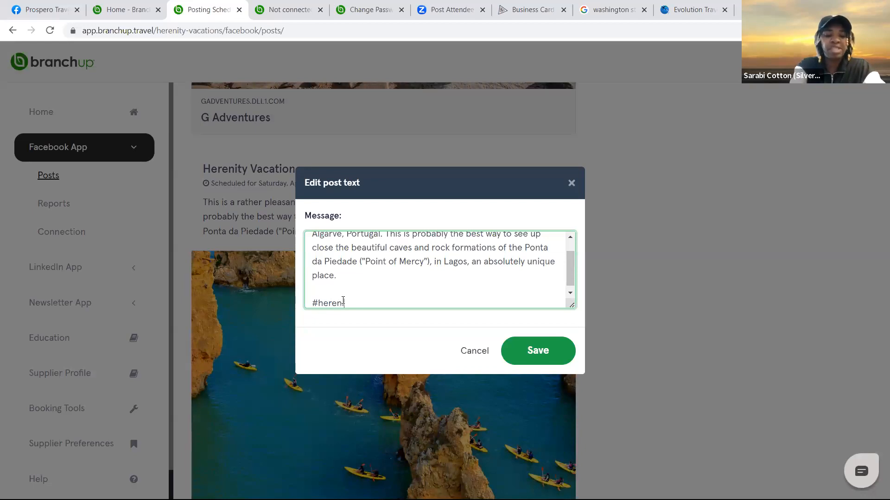
pyautogui.write('ityvacations')
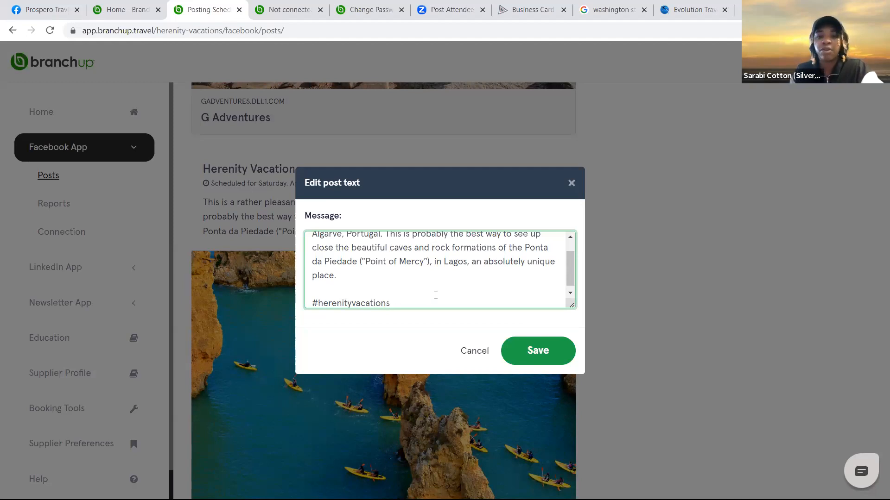
pyautogui.click(526, 356)
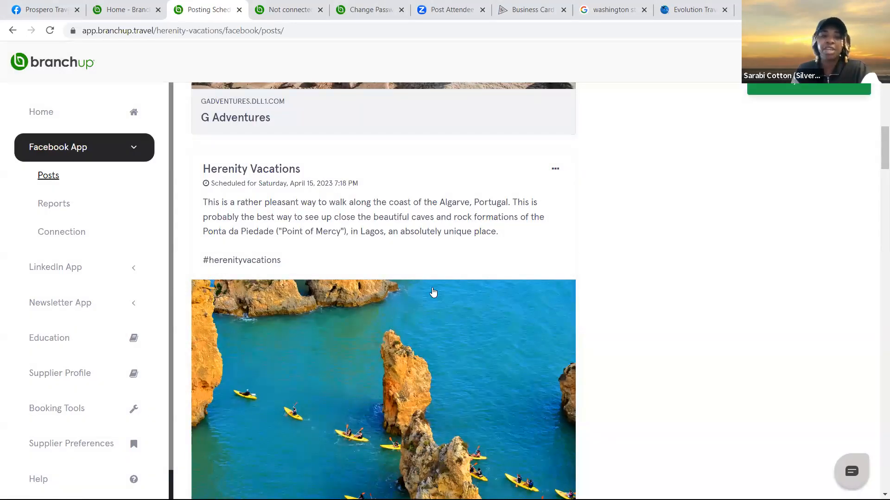
pyautogui.scroll(3, 440, 298)
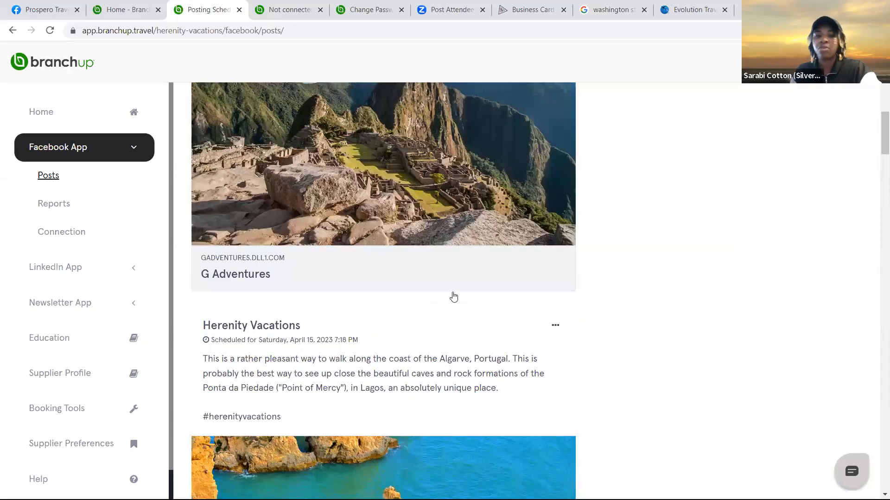
pyautogui.scroll(4, 464, 317)
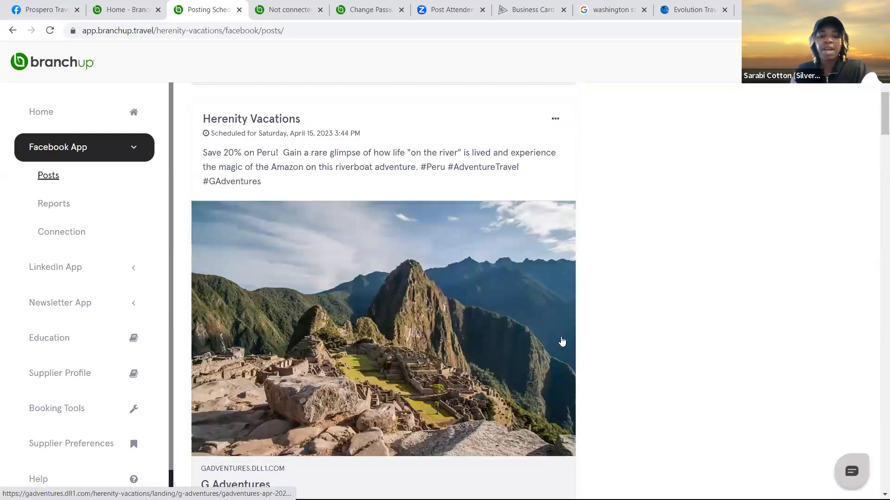
pyautogui.scroll(4, 562, 342)
pyautogui.scroll(-6, 560, 290)
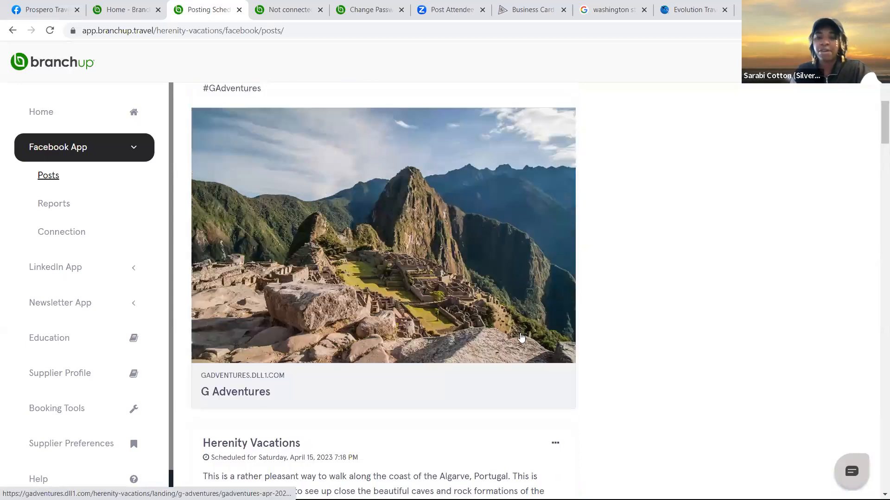
pyautogui.scroll(-3, 522, 343)
pyautogui.click(556, 285)
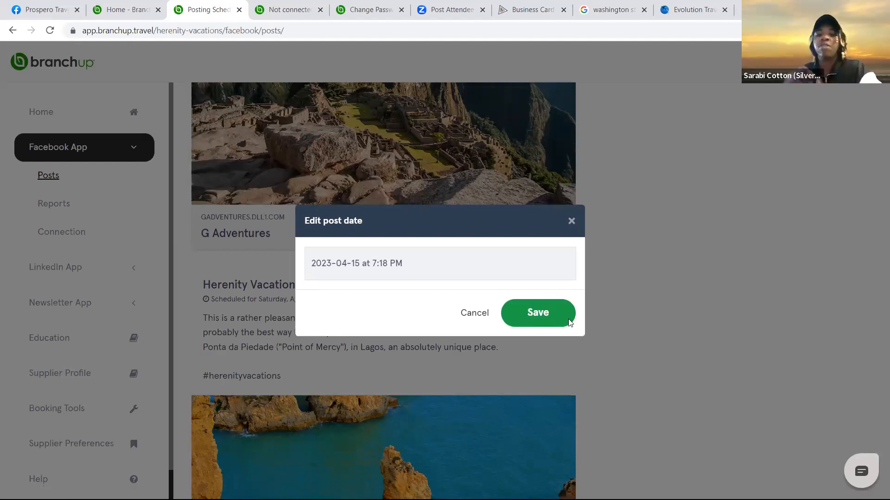
pyautogui.click(517, 353)
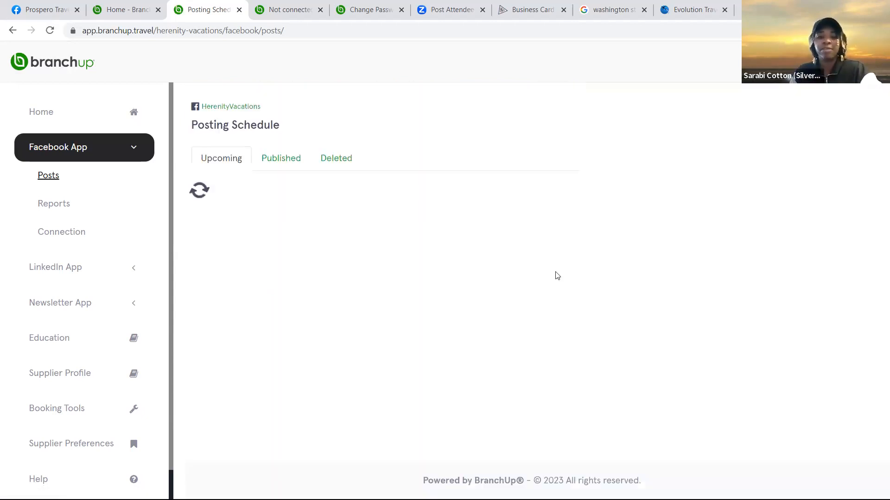
pyautogui.scroll(-4, 530, 385)
pyautogui.scroll(4, 530, 385)
pyautogui.scroll(-3, 533, 387)
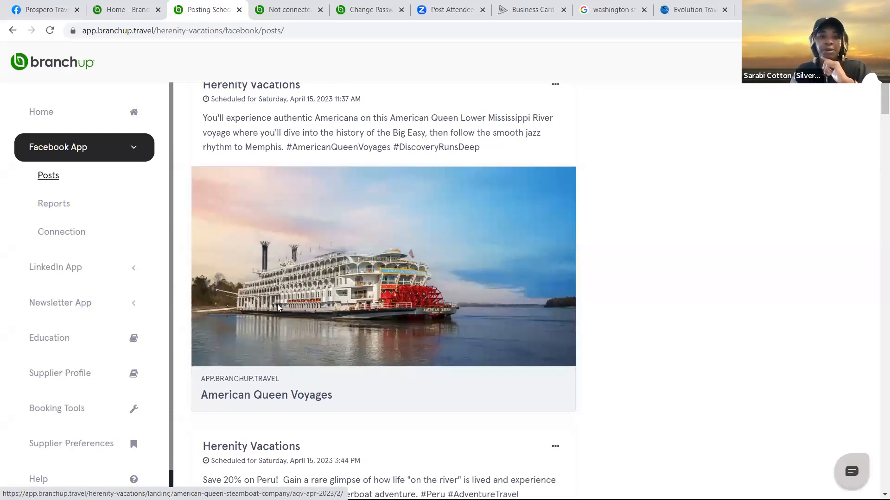
# Check the American Queen post's link, close the broken 404 page, and show Published posts
pyautogui.click(319, 302)
pyautogui.click(319, 302)
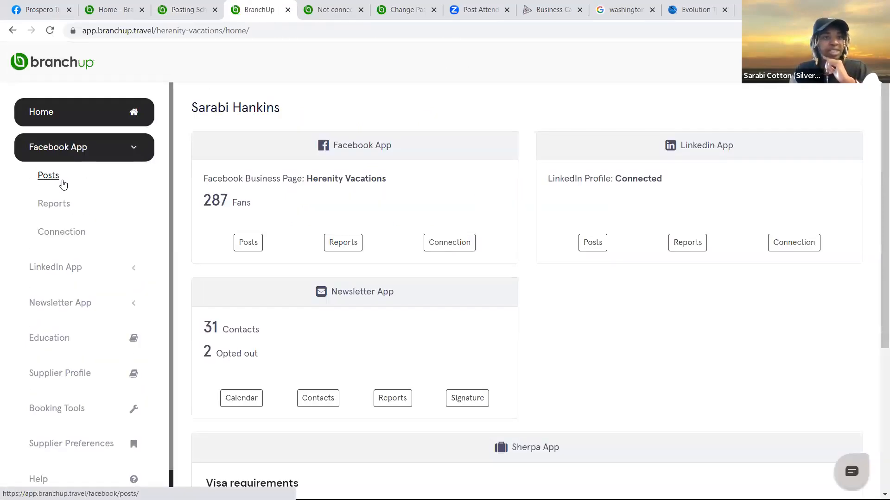
pyautogui.click(46, 177)
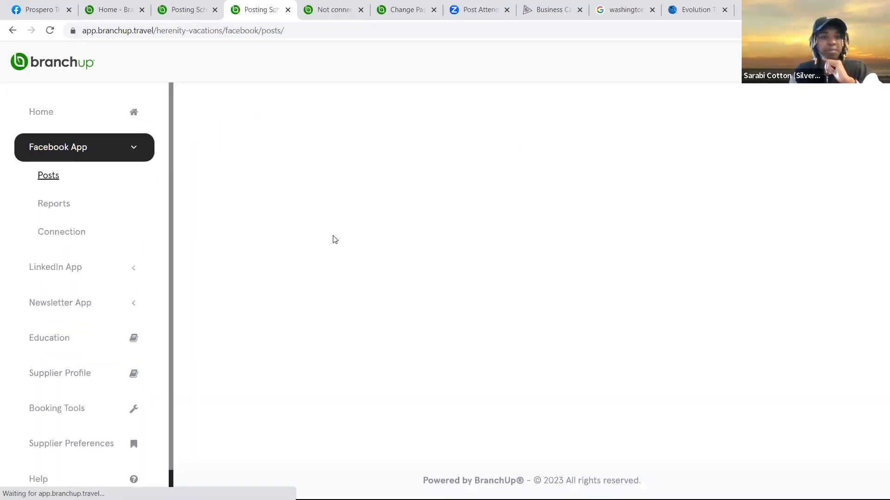
pyautogui.click(332, 427)
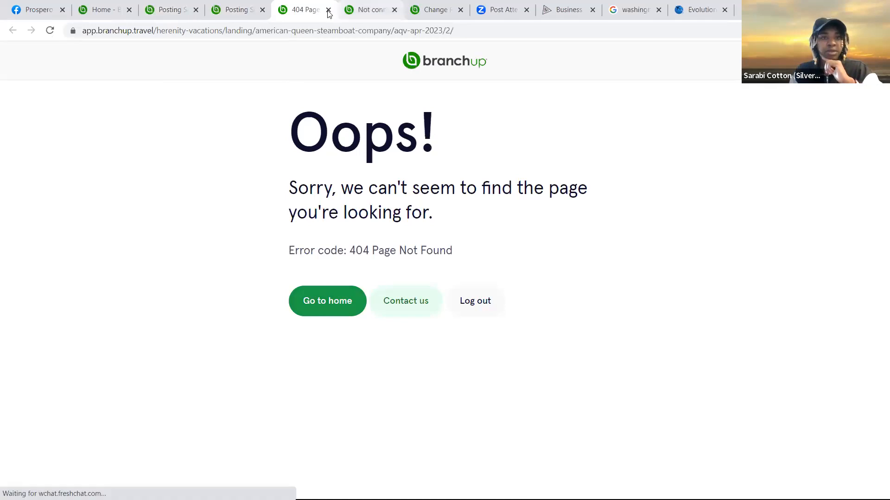
pyautogui.hotkey('ctrl', 'w')
pyautogui.click(289, 164)
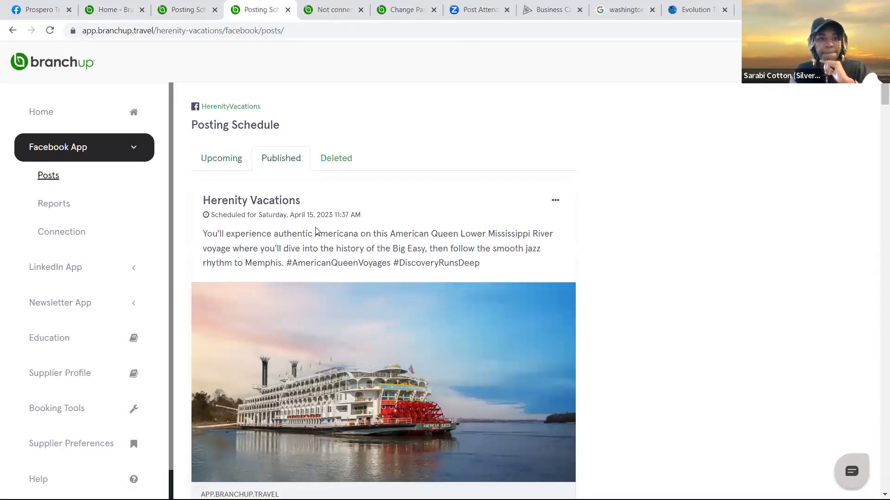
# Scroll down to the Celebrity Cruises post and open its Mediterranean Cruises link card
pyautogui.scroll(-2, 317, 232)
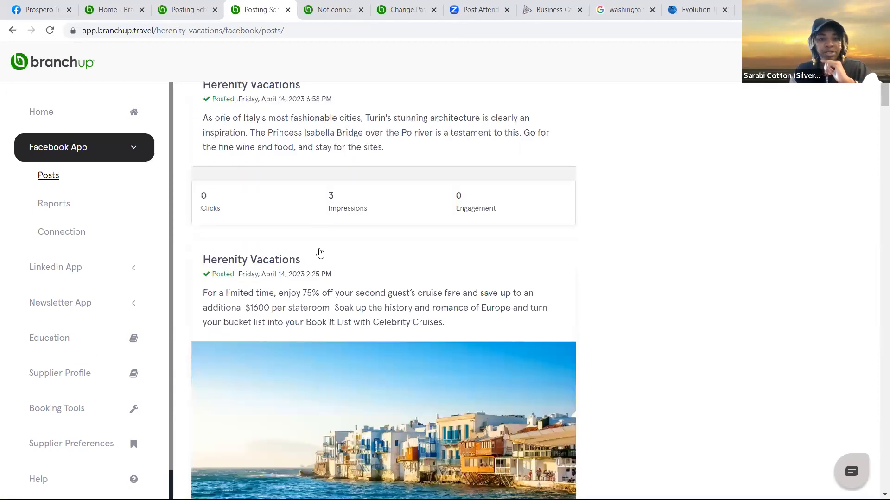
pyautogui.scroll(-4, 285, 366)
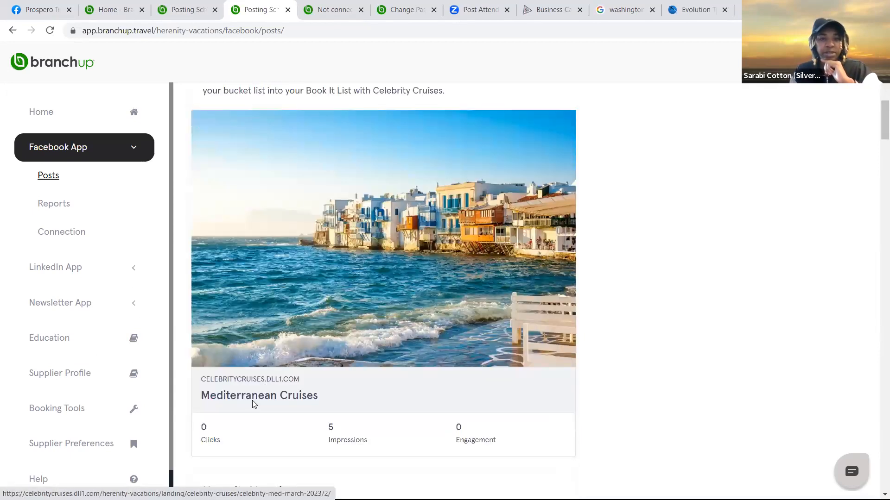
pyautogui.click(254, 404)
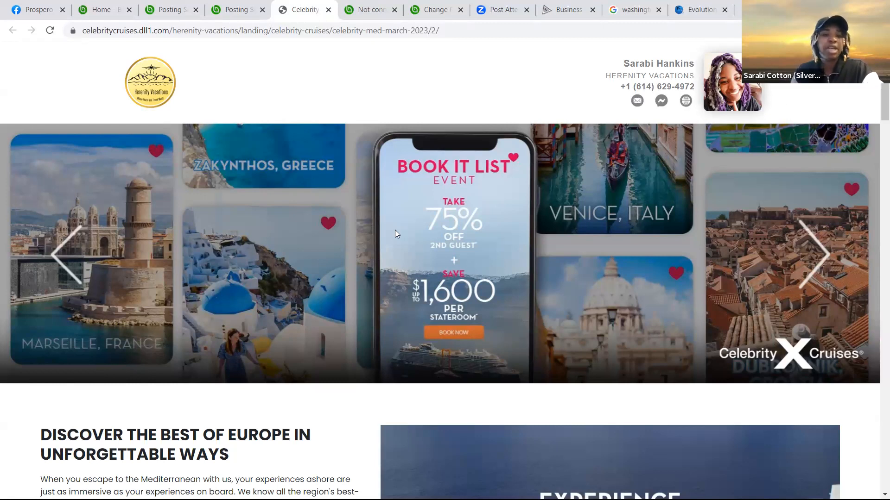
pyautogui.scroll(-1, 395, 230)
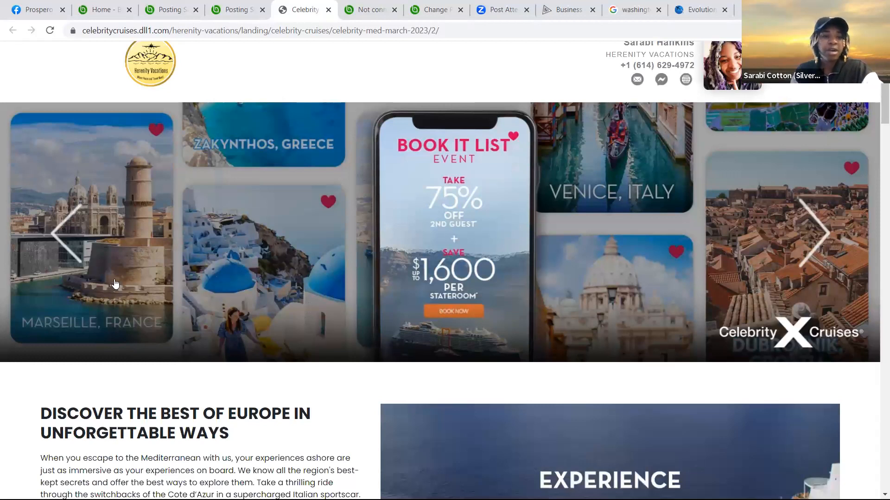
pyautogui.scroll(-7, 139, 301)
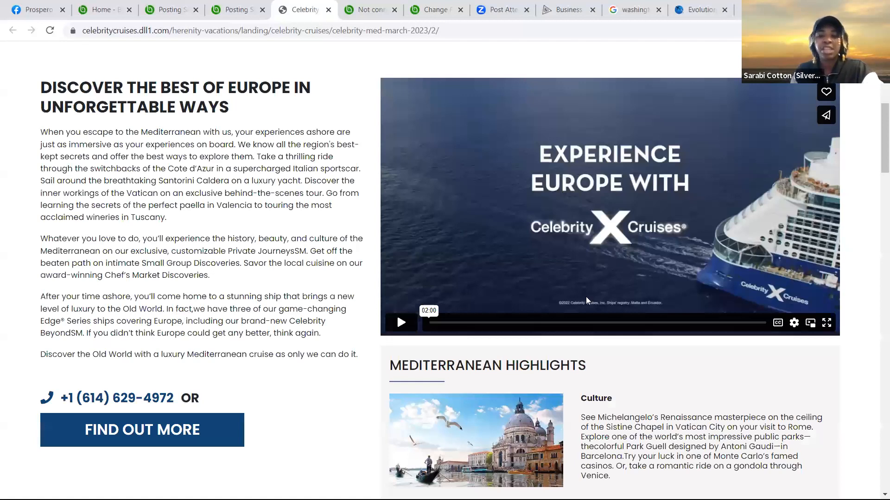
pyautogui.scroll(-3, 586, 301)
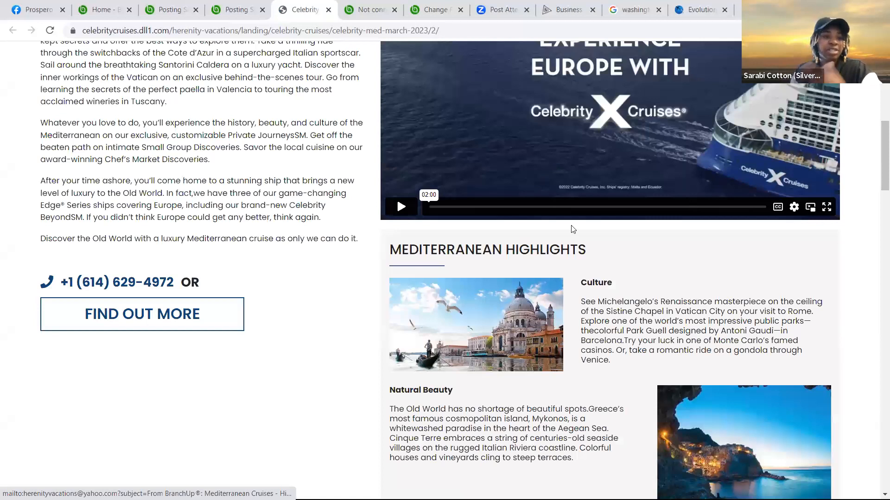
pyautogui.scroll(-10, 572, 229)
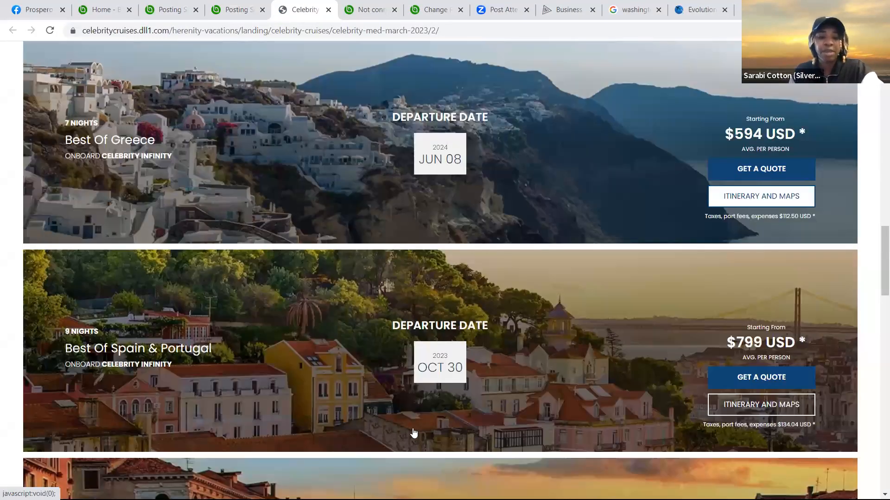
pyautogui.scroll(-15, 419, 434)
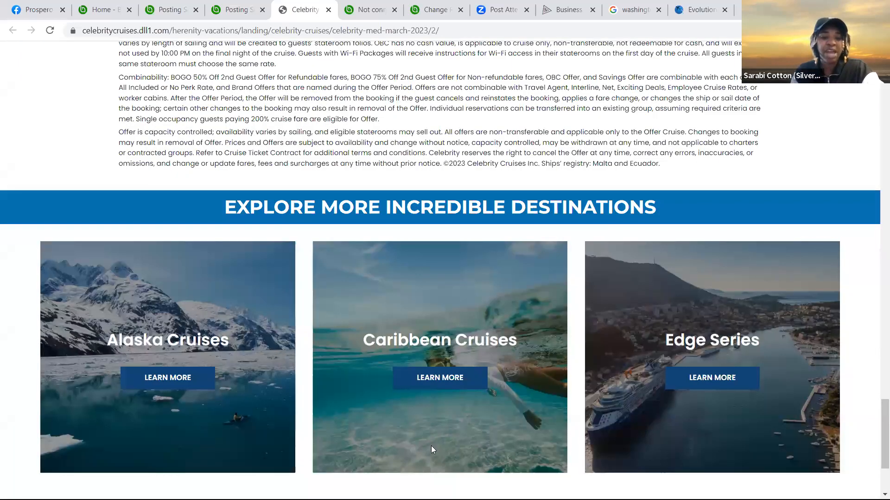
pyautogui.scroll(-3, 431, 447)
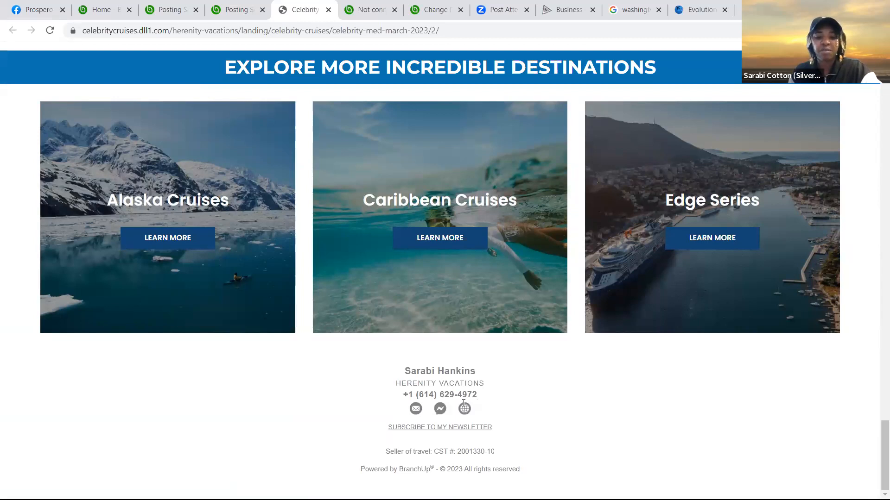
pyautogui.scroll(1, 612, 404)
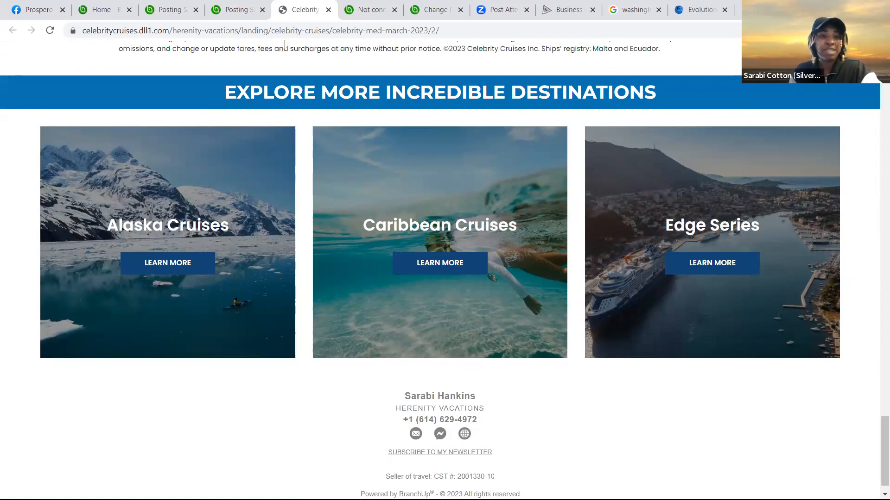
pyautogui.scroll(10, 406, 394)
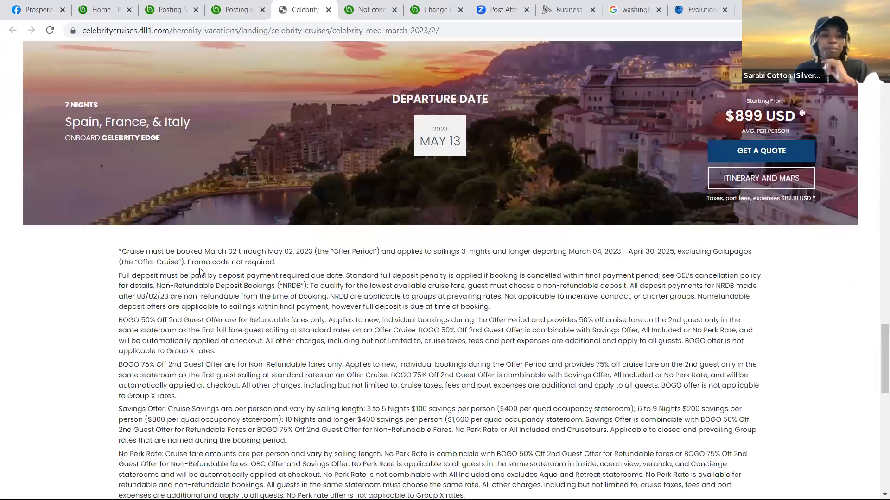
# Return to the BranchUp Posting Schedule tab and dismiss the stray right-click menu
pyautogui.click(234, 10)
pyautogui.rightClick(348, 242)
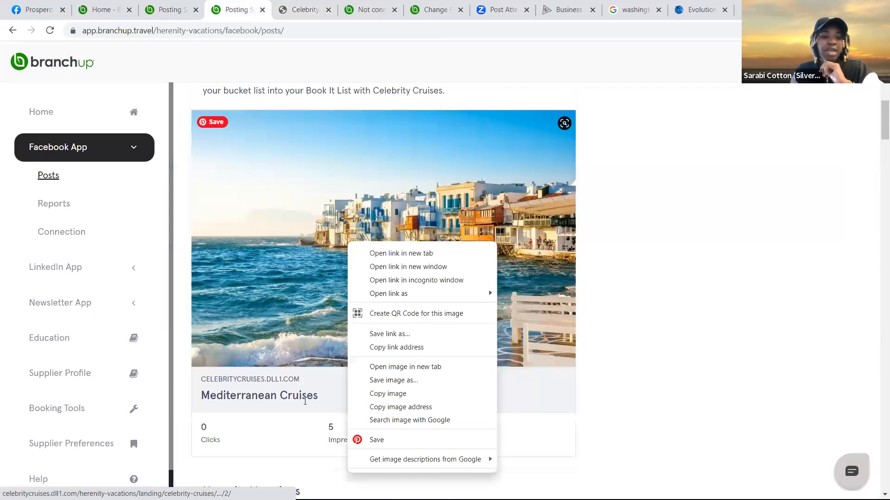
pyautogui.click(384, 224)
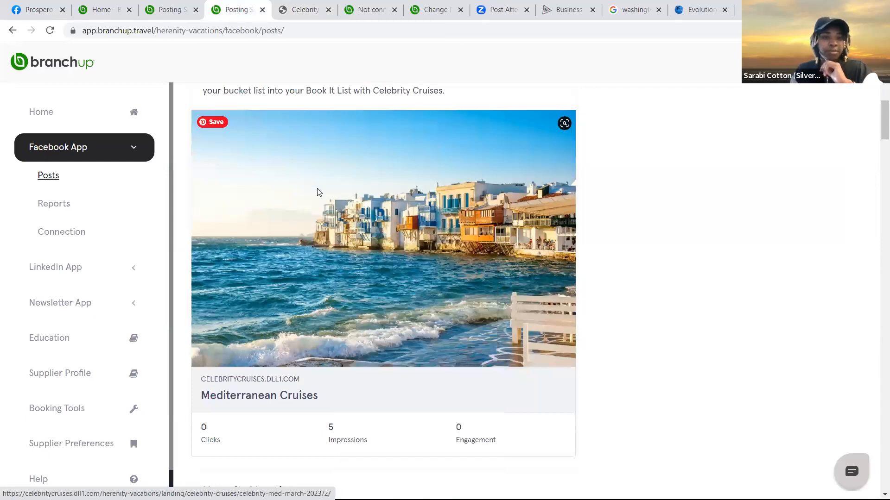
# Scroll through the Published Facebook posts to review impressions and clicks, then back up
pyautogui.scroll(-2, 380, 260)
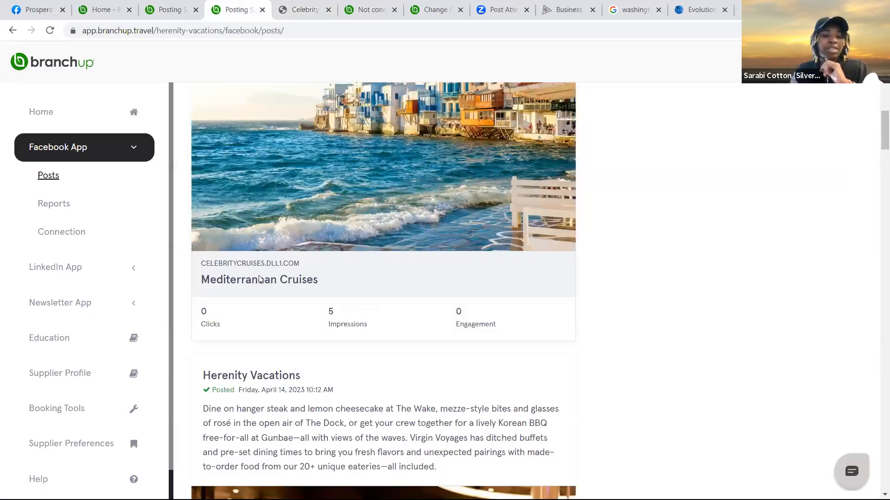
pyautogui.scroll(-1, 327, 276)
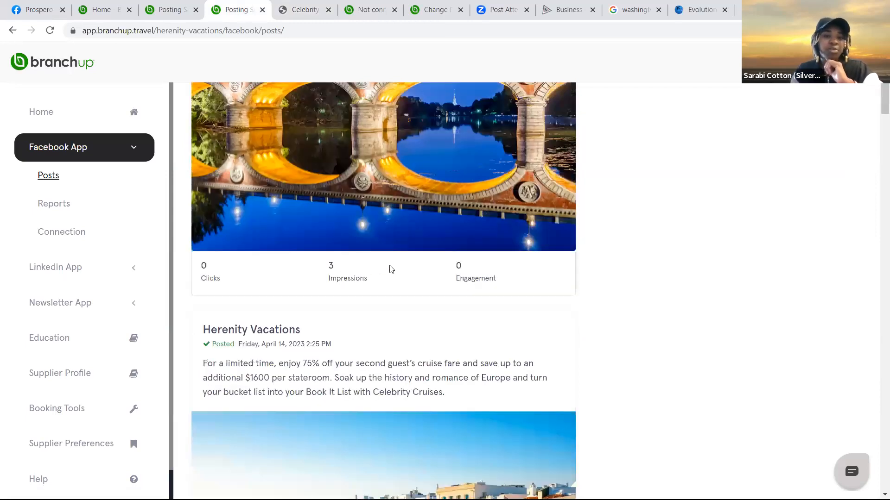
pyautogui.scroll(-1, 357, 286)
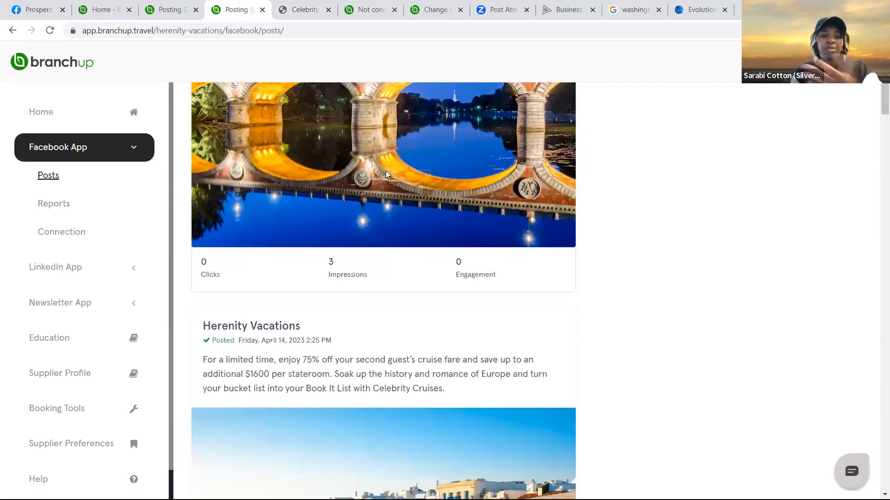
pyautogui.scroll(-10, 400, 234)
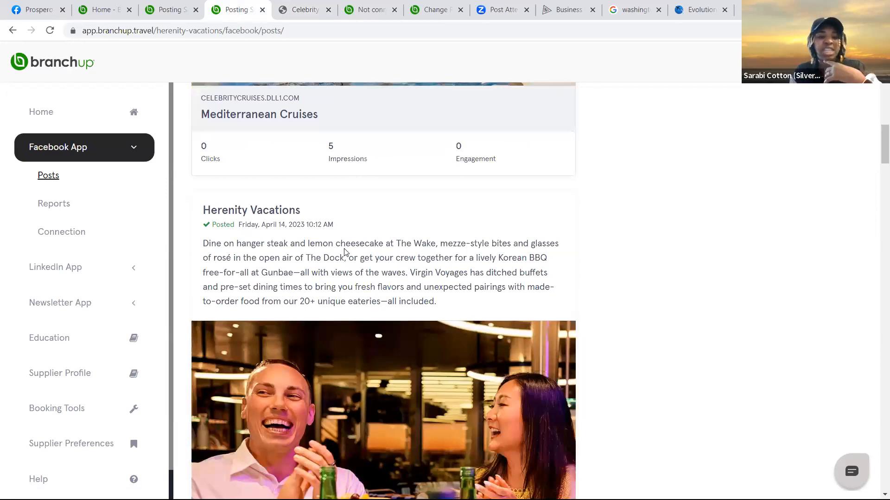
pyautogui.scroll(-7, 326, 222)
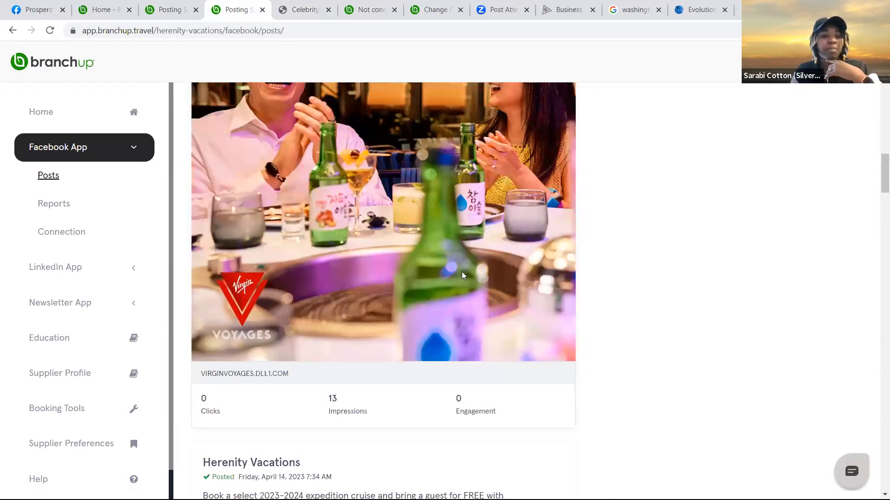
pyautogui.scroll(-12, 497, 279)
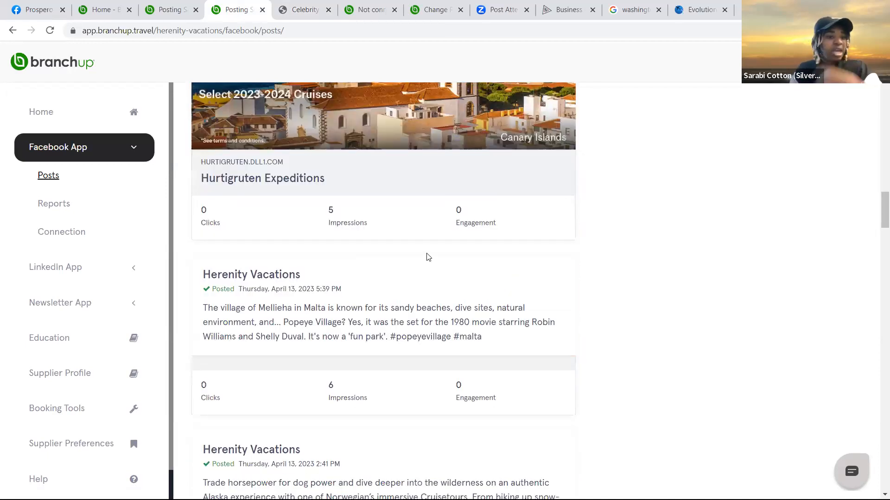
pyautogui.scroll(20, 811, 113)
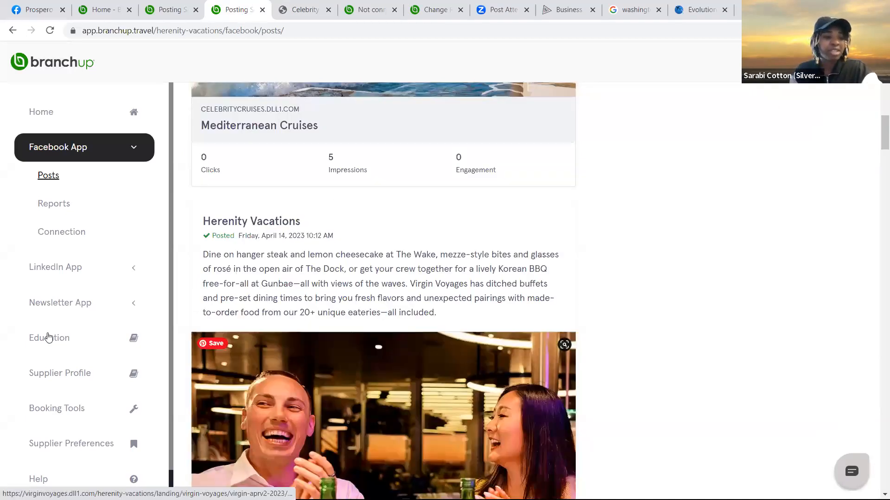
pyautogui.scroll(18, 47, 357)
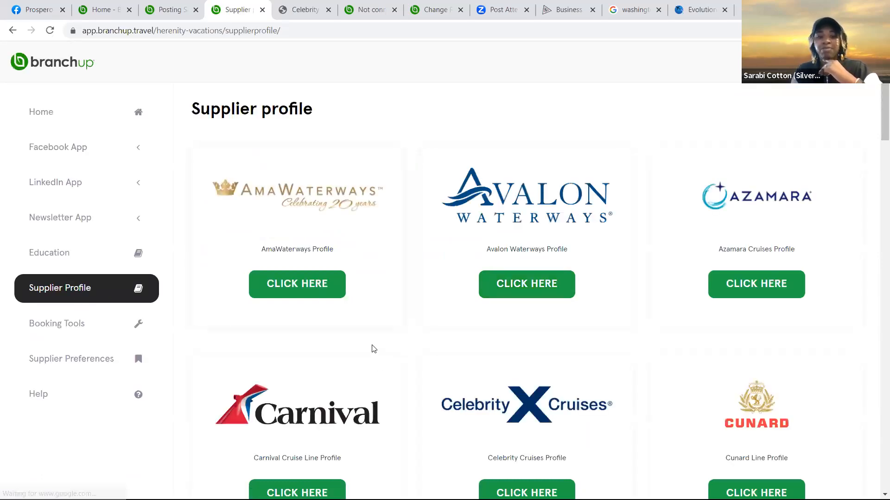
# Browse the Supplier Profile cards and open Virgin Voyages' CLICK HERE link
pyautogui.scroll(-3, 373, 349)
pyautogui.scroll(-5, 373, 349)
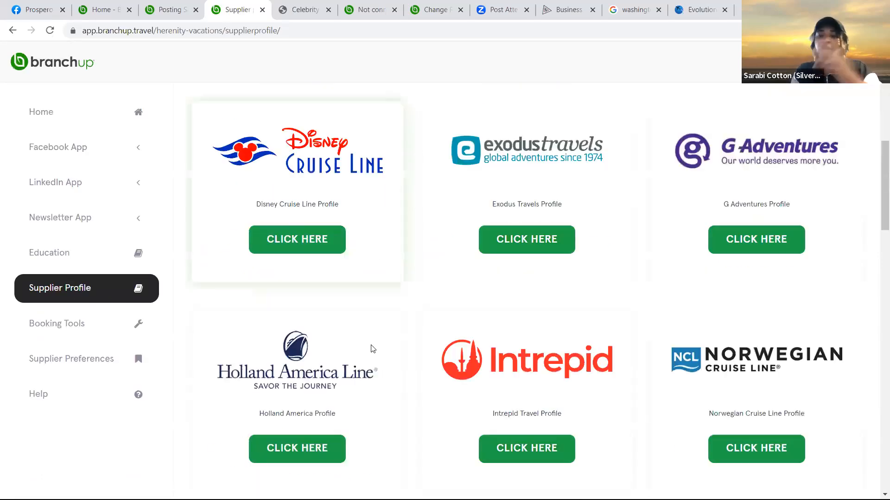
pyautogui.scroll(3, 366, 349)
pyautogui.scroll(5, 484, 325)
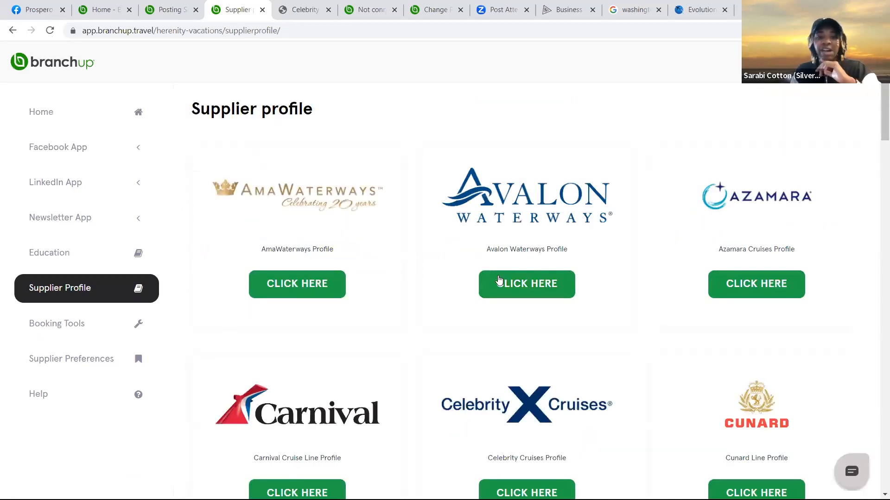
pyautogui.scroll(-1, 401, 291)
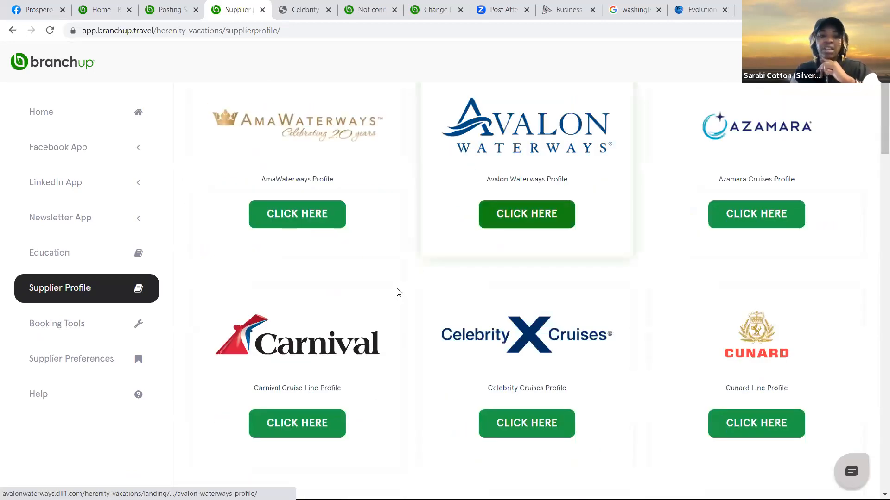
pyautogui.scroll(-6, 399, 292)
pyautogui.scroll(-7, 398, 292)
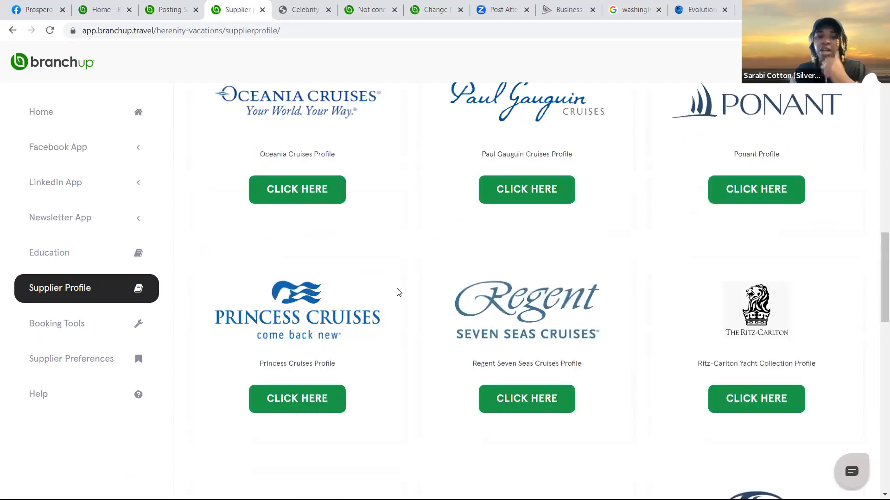
pyautogui.scroll(-7, 398, 292)
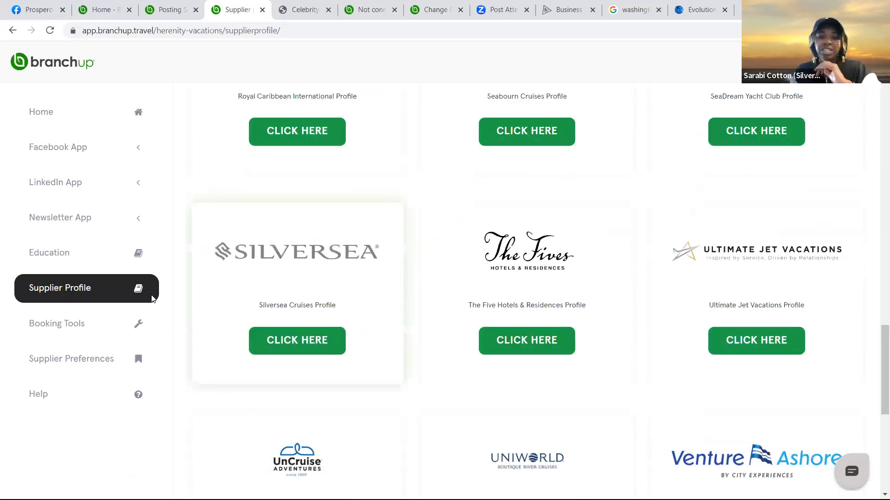
pyautogui.scroll(-6, 153, 294)
pyautogui.click(529, 372)
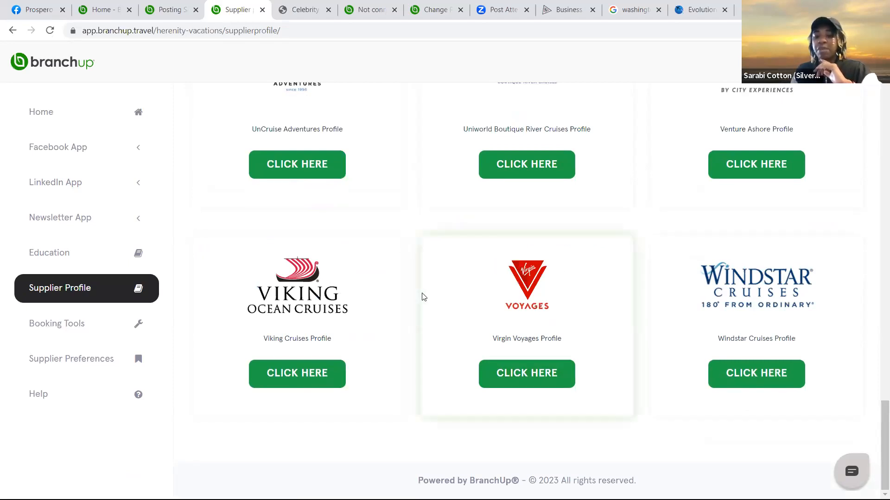
# Go to the Booking Tools page from the sidebar
pyautogui.scroll(15, 462, 232)
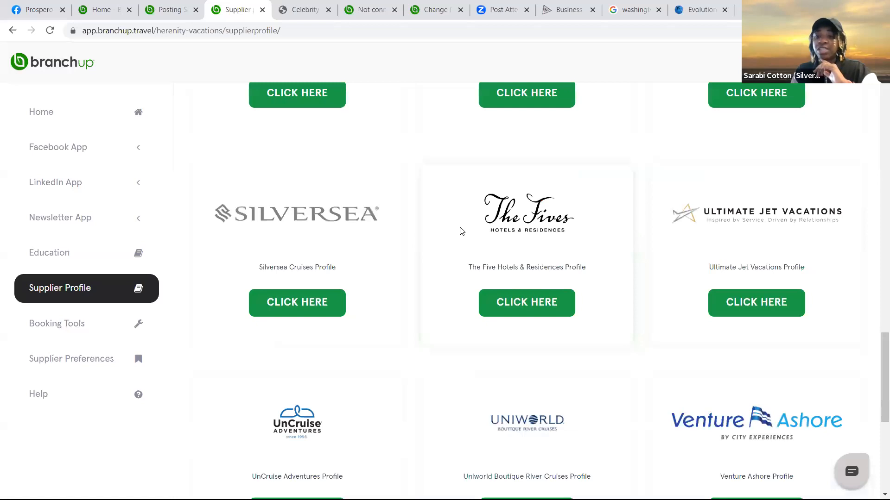
pyautogui.scroll(10, 462, 231)
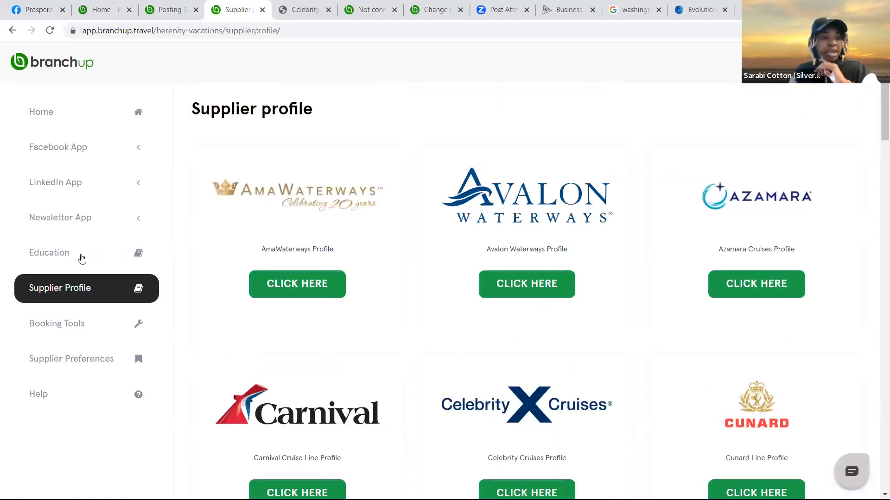
pyautogui.click(83, 325)
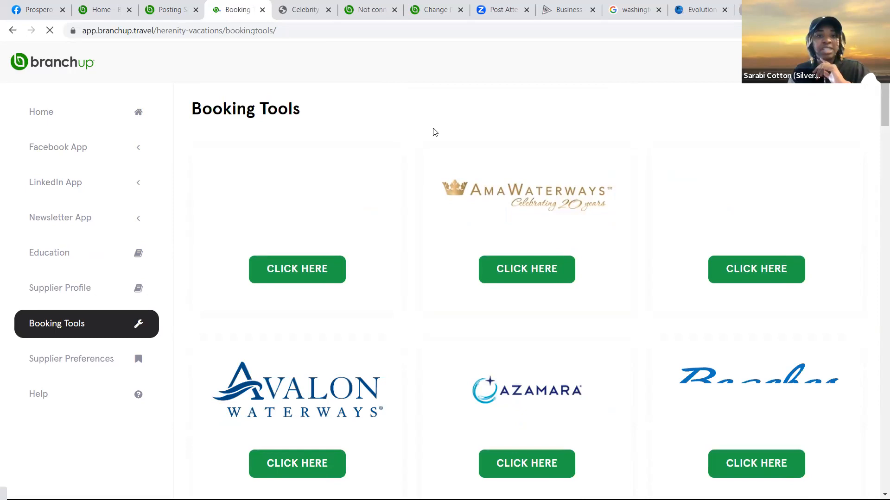
# Open a new browser tab for the Herenity Vacations Facebook page
pyautogui.hotkey('ctrl', 't')
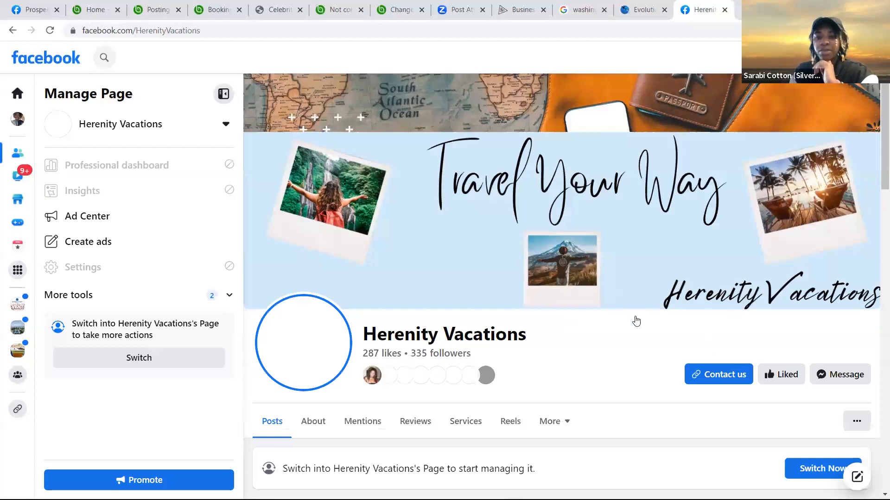
# Find the Celebrity Cruises post in the Herenity Vacations feed and open its Mediterranean Cruises link
pyautogui.scroll(-10, 677, 366)
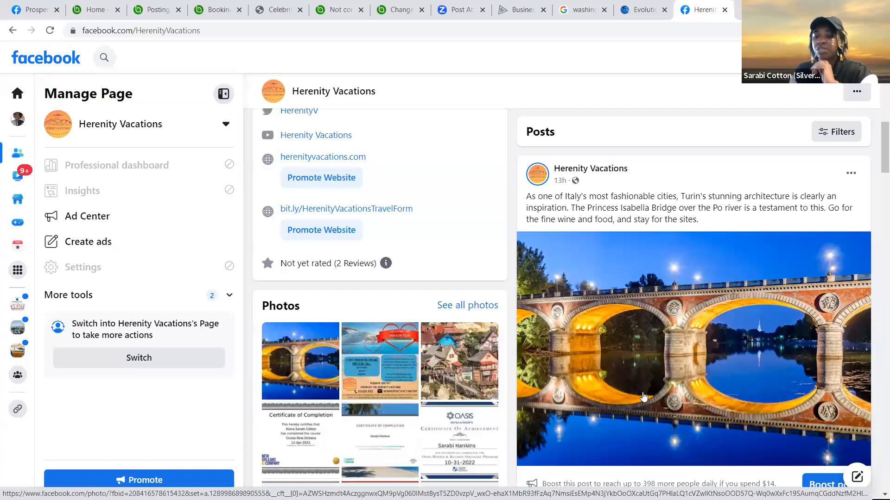
pyautogui.scroll(-5, 642, 398)
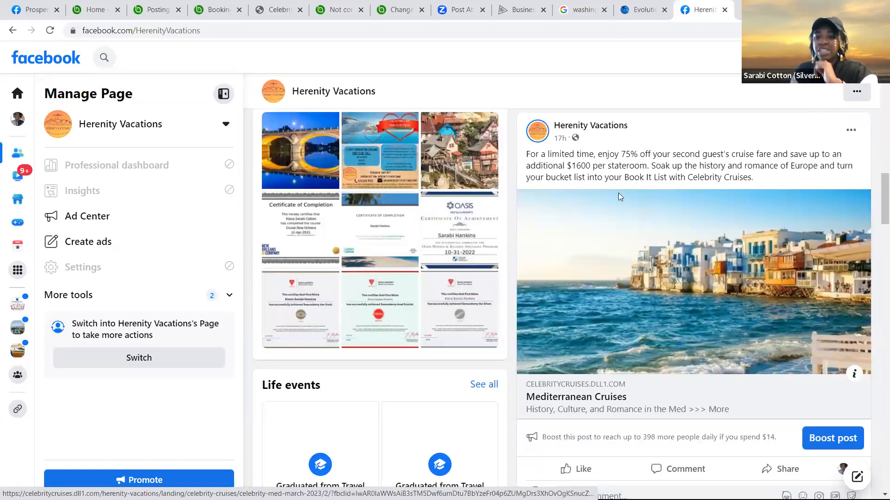
pyautogui.scroll(1, 666, 234)
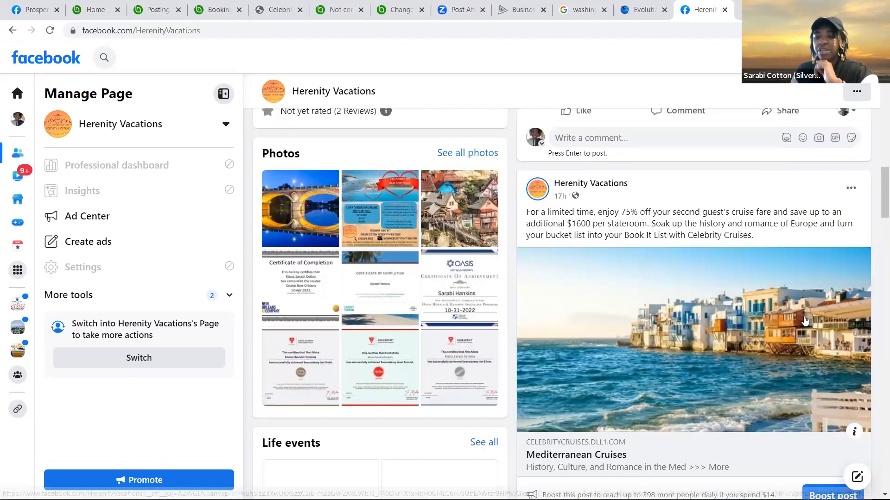
pyautogui.scroll(-2, 631, 343)
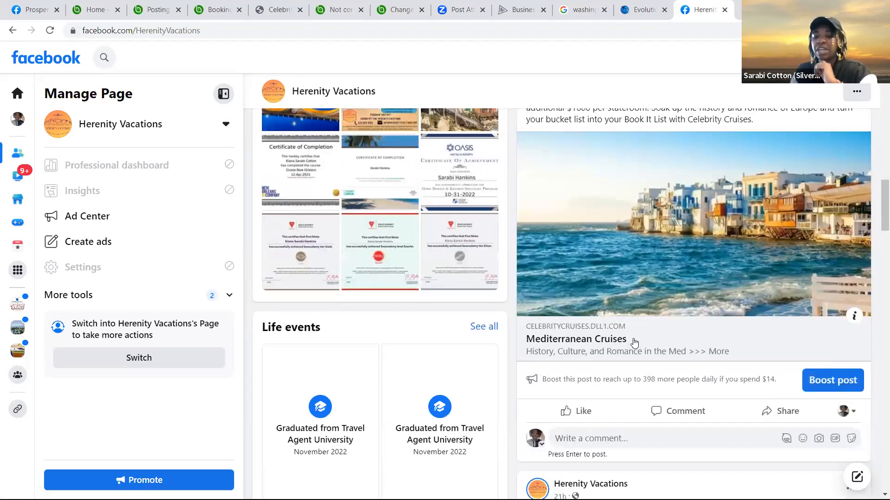
pyautogui.click(631, 338)
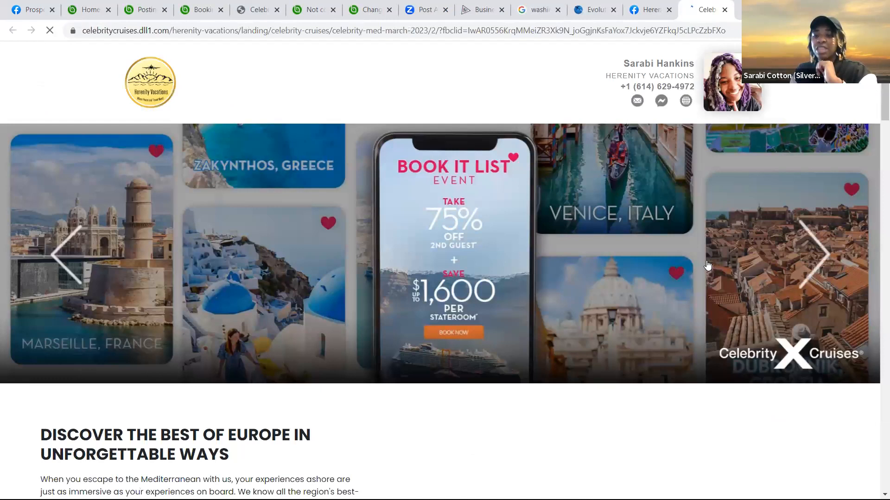
# Close the Celebrity Cruises landing page and switch back to the BranchUp tab
pyautogui.hotkey('ctrl', 'w')
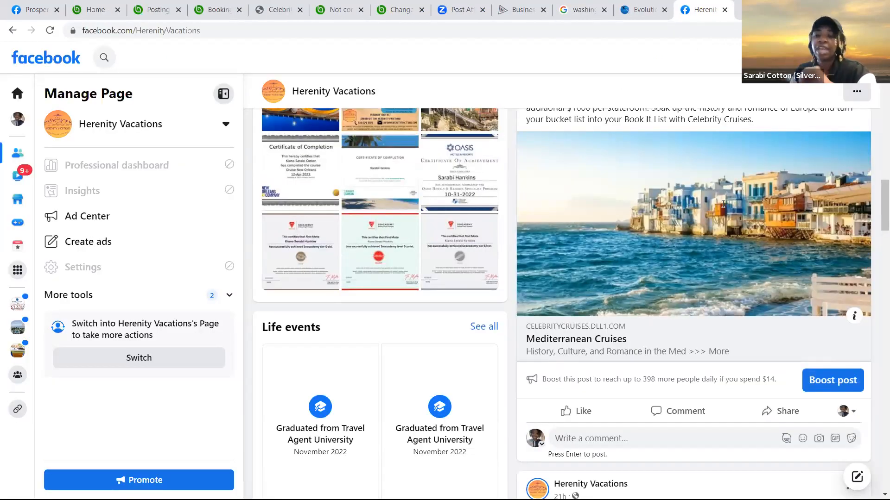
pyautogui.scroll(4, 221, 112)
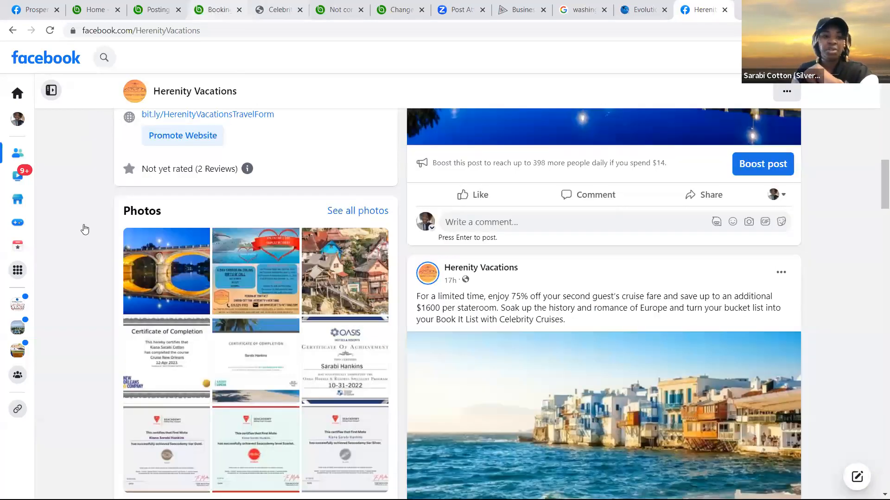
pyautogui.hotkey('ctrl', '4')
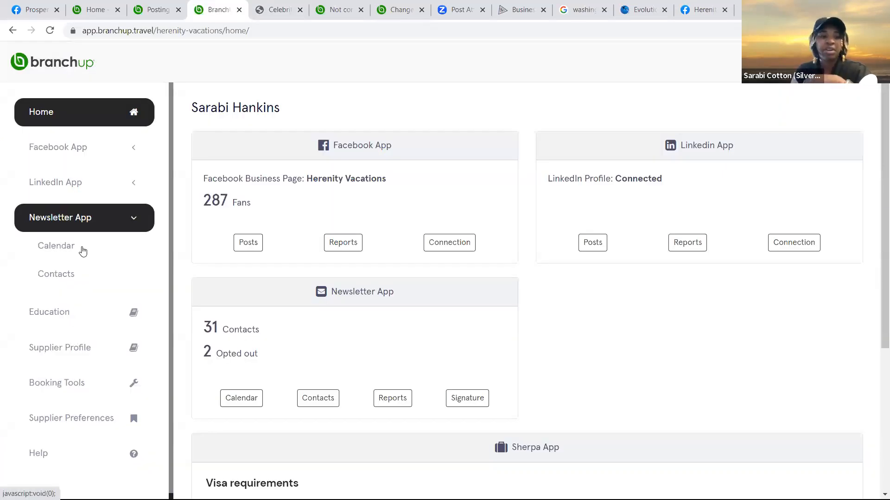
# Expand the LinkedIn App sidebar options, scroll the dashboard, then return to Home's top
pyautogui.click(87, 192)
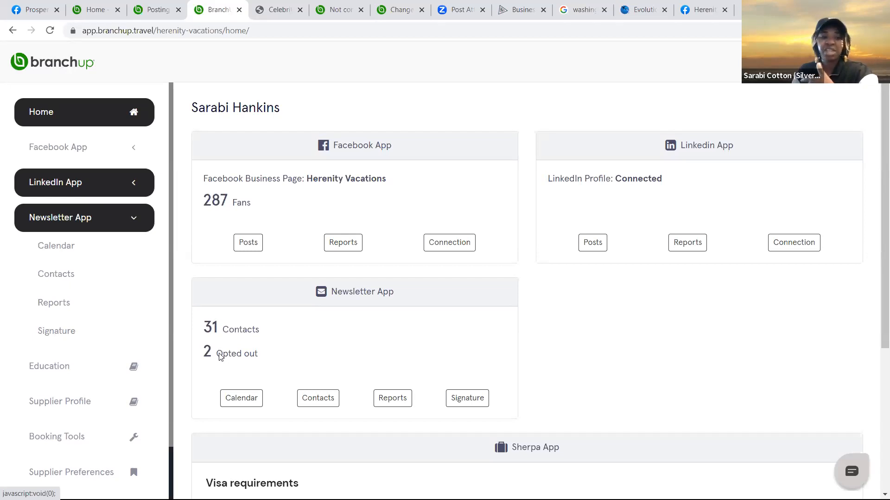
pyautogui.click(46, 183)
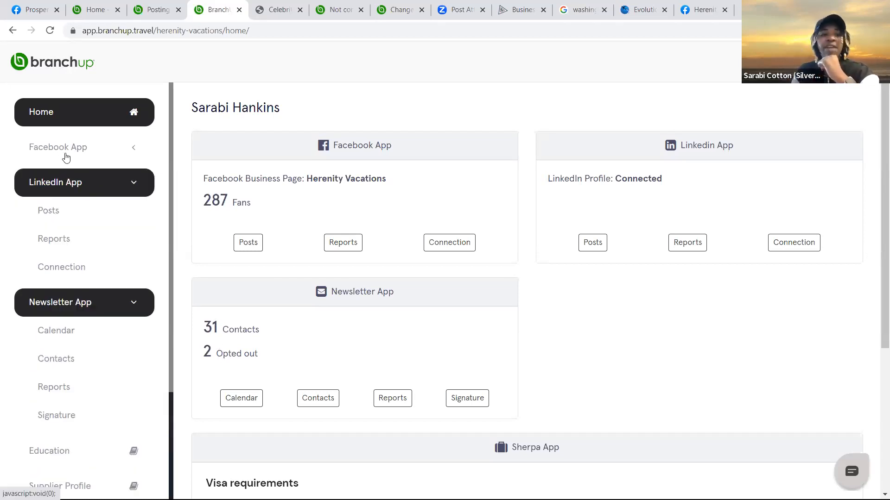
pyautogui.scroll(-3, 97, 293)
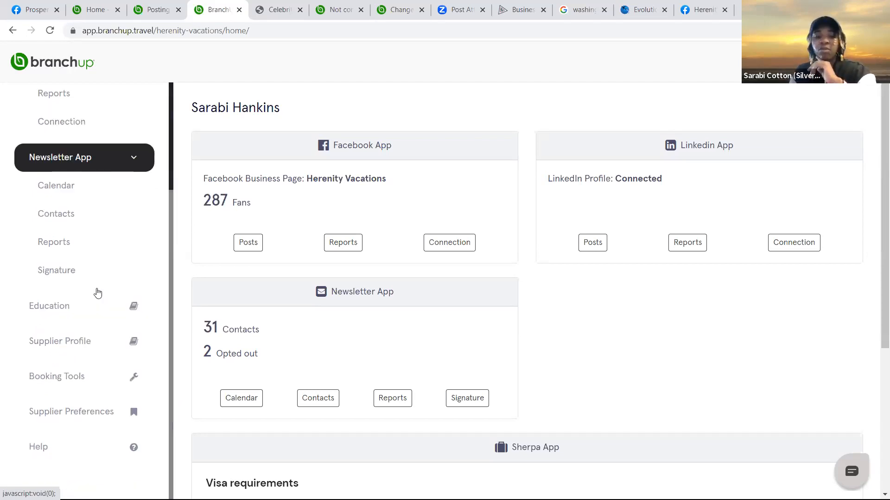
pyautogui.scroll(-5, 257, 345)
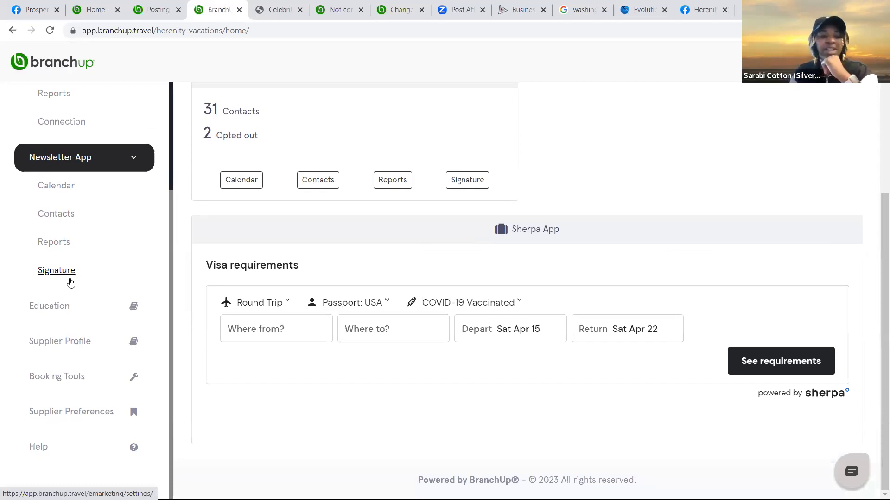
pyautogui.scroll(3, 123, 227)
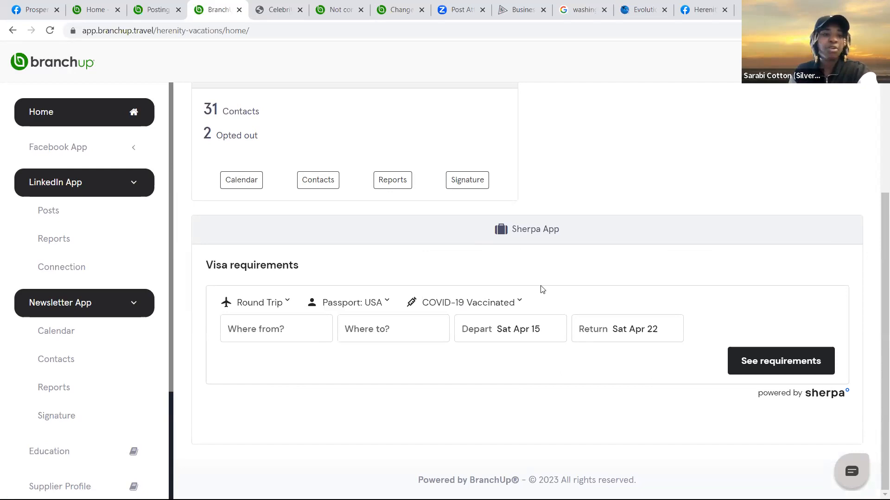
pyautogui.click(104, 126)
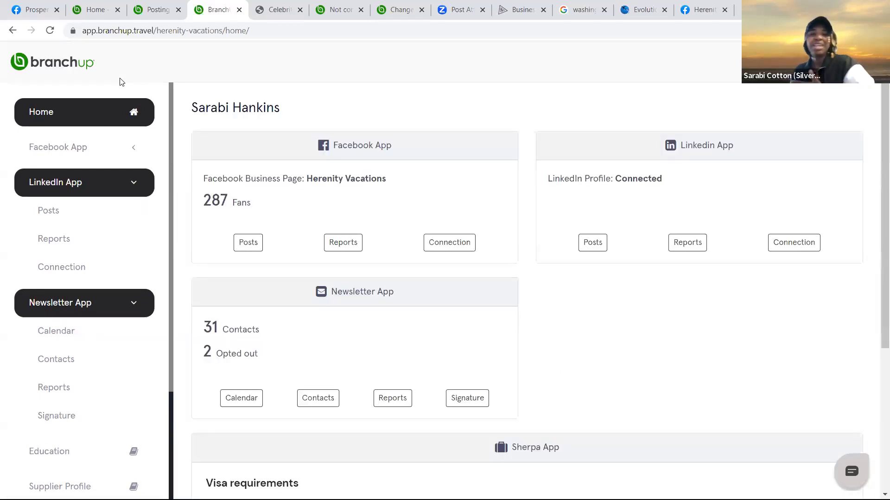